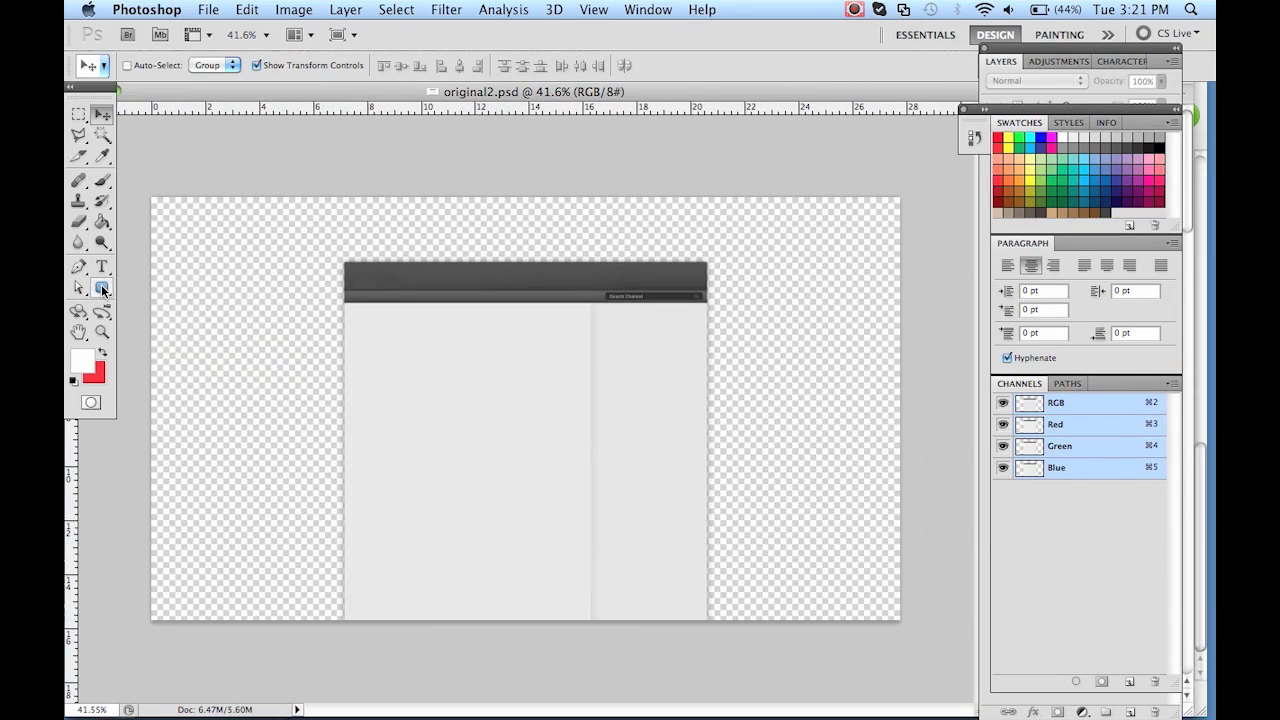
# Step: Draw a rectangle across the top of the page and zoom in on it
pyautogui.moveTo(922, 263); pyautogui.dragTo(922, 263)
pyautogui.press('v')
pyautogui.scroll(3, 805, 195)
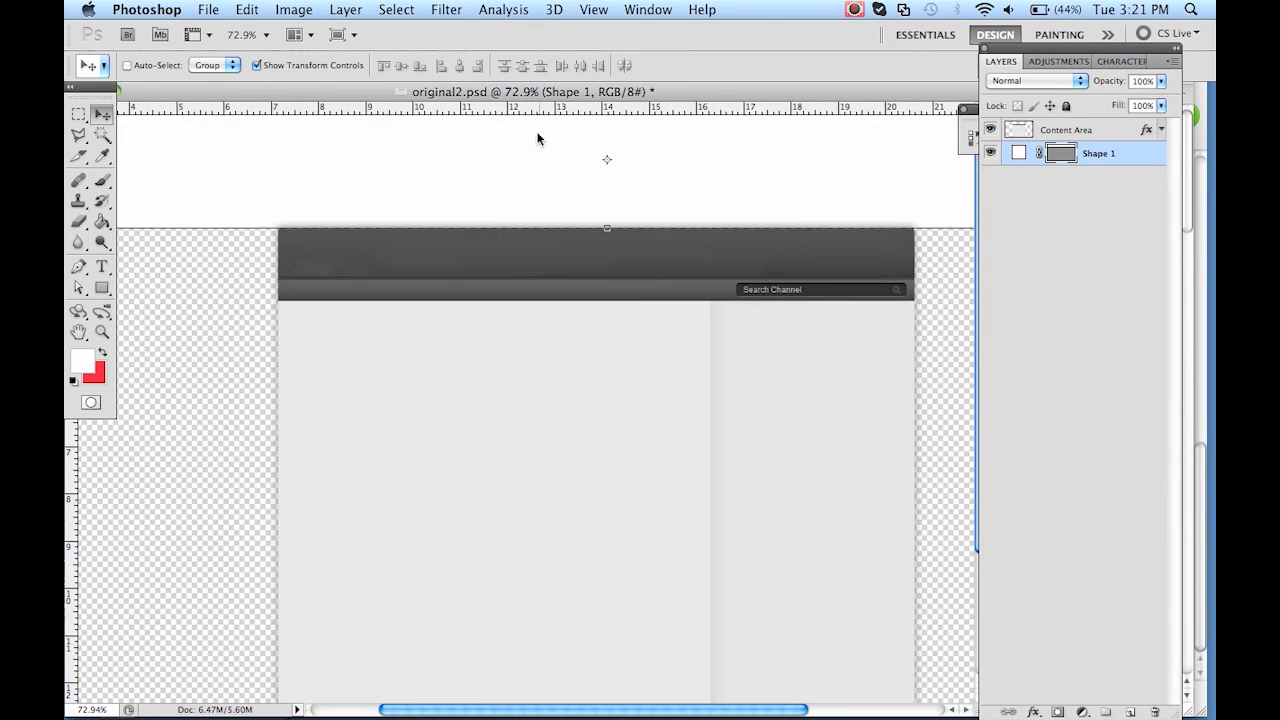
pyautogui.hscroll(3, 682, 155)
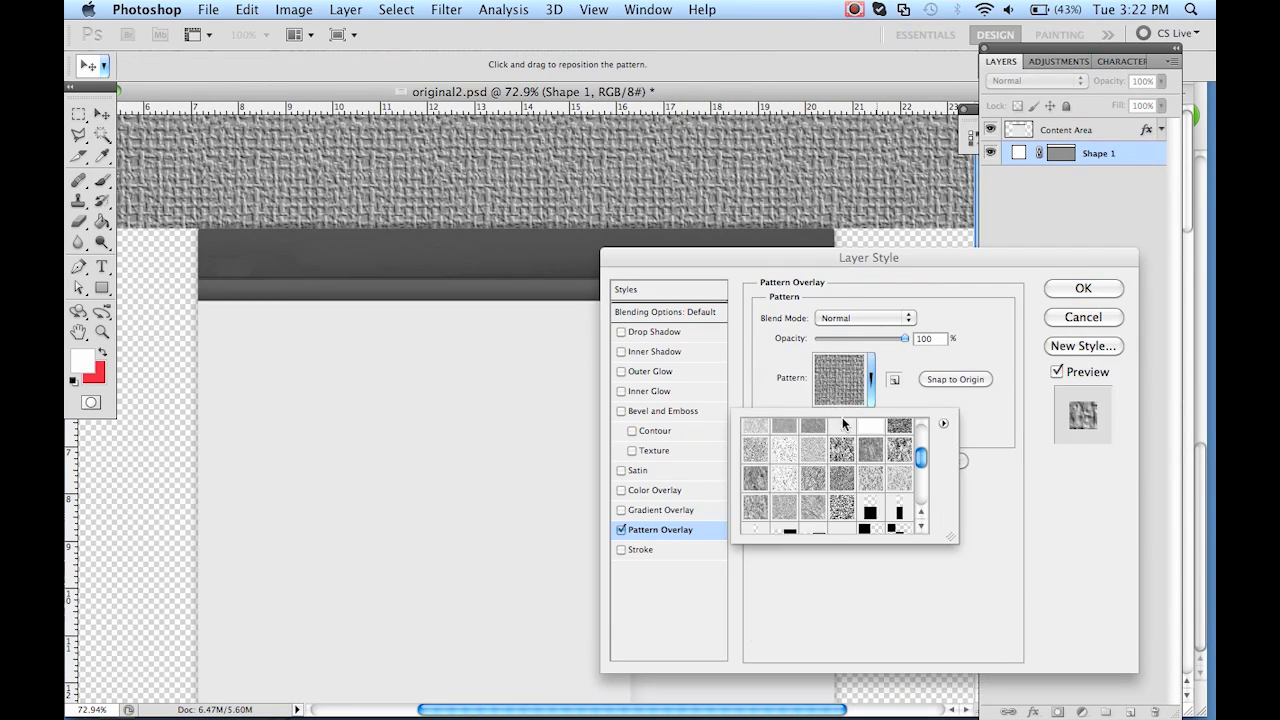
# Step: Give the rectangle a diagonal-stripe Pattern Overlay, trying then disabling a 115% Gradient Overlay
pyautogui.click(660, 510)
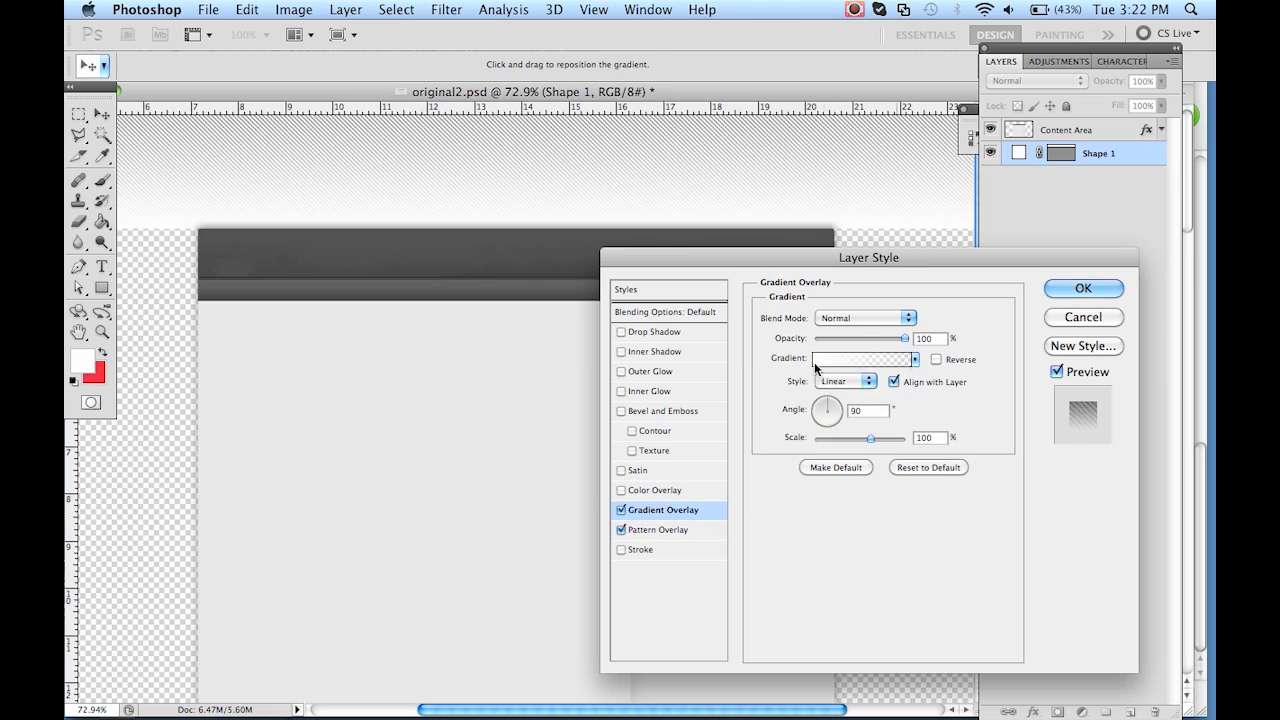
pyautogui.click(860, 357)
pyautogui.doubleClick(1021, 592)
pyautogui.press('Return')
pyautogui.press('Return')
pyautogui.moveTo(876, 438); pyautogui.dragTo(881, 438)
pyautogui.click(620, 510)
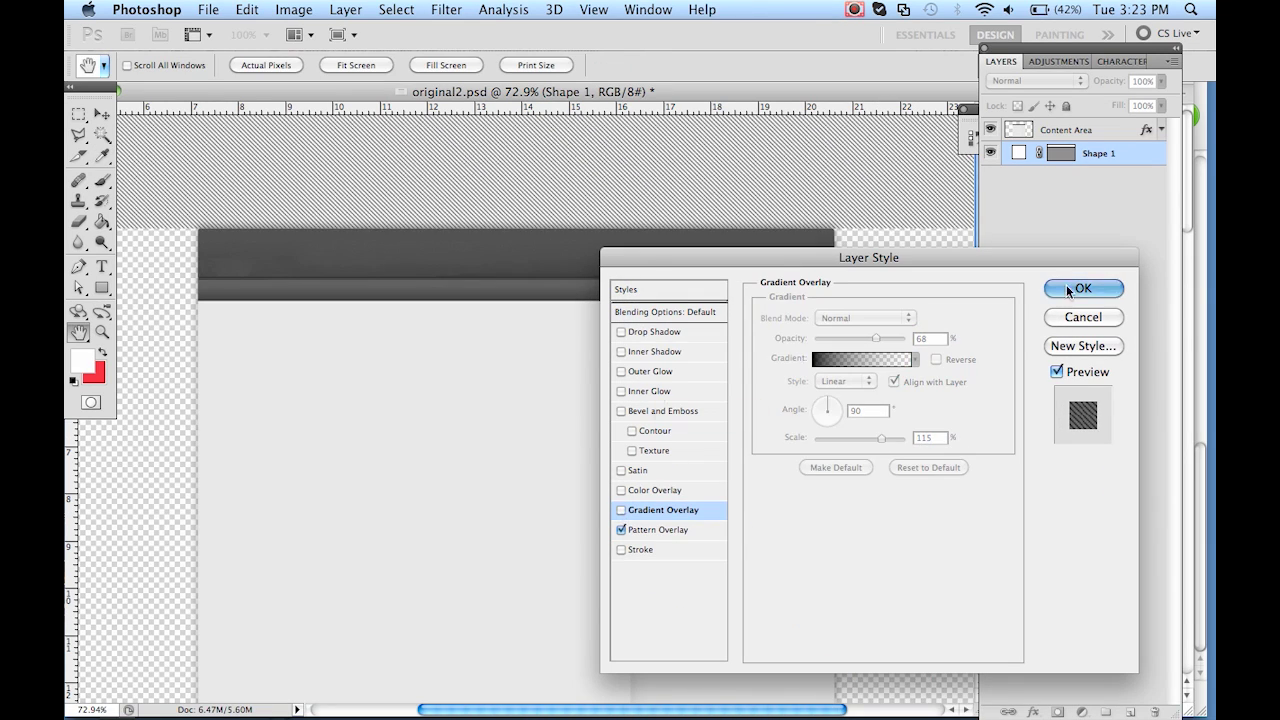
pyautogui.click(1063, 290)
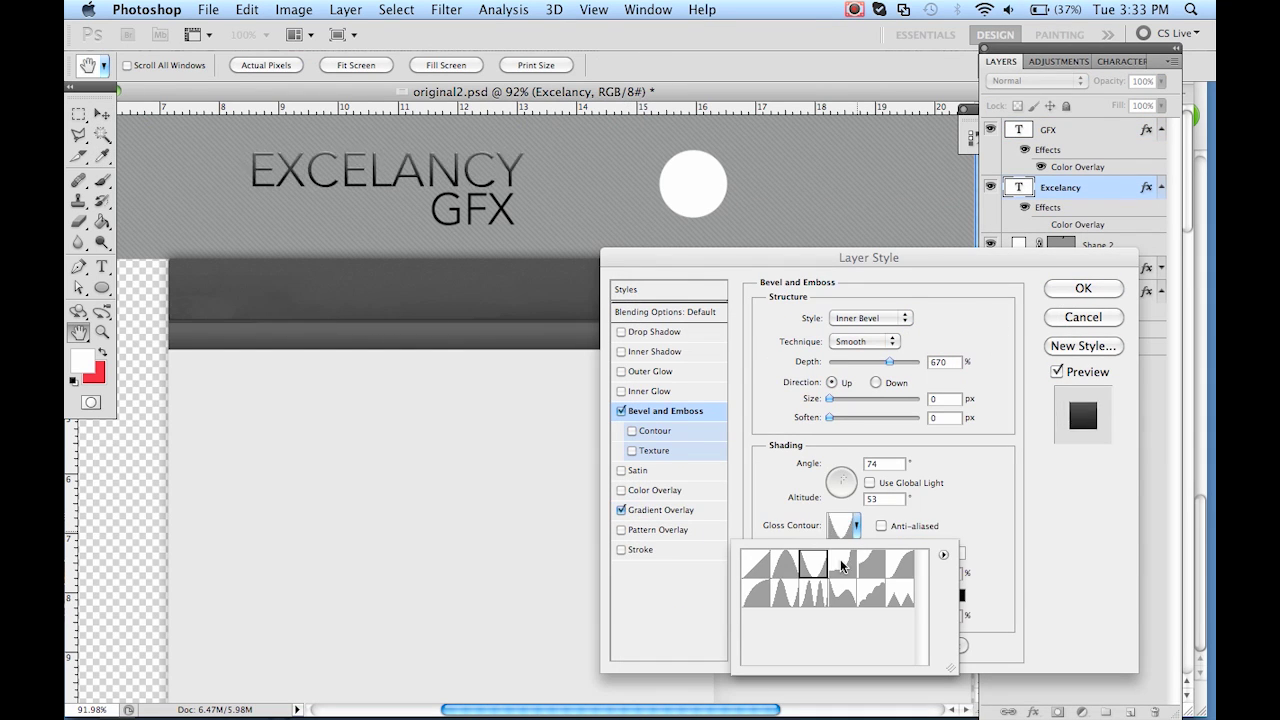
# Step: Give the EXCELANCY GFX text Bevel and Emboss, Gradient Overlay, thin black Stroke and Drop Shadow
pyautogui.click(846, 489)
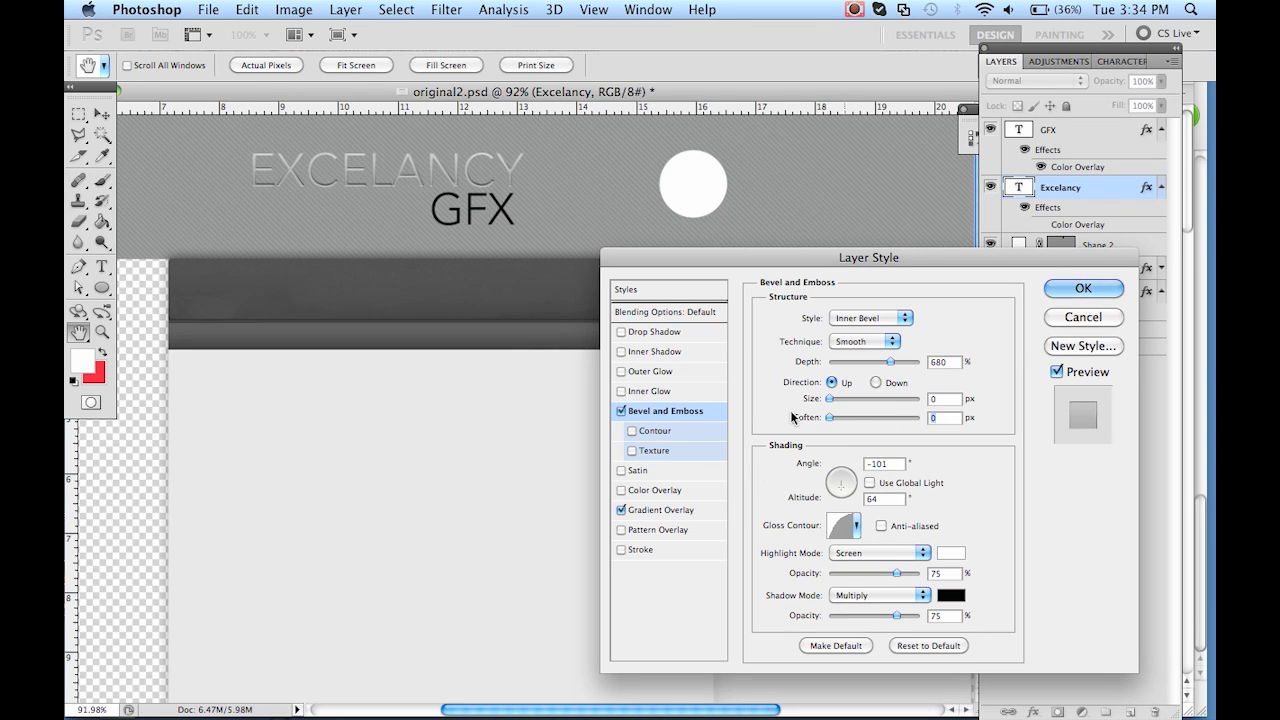
pyautogui.click(660, 510)
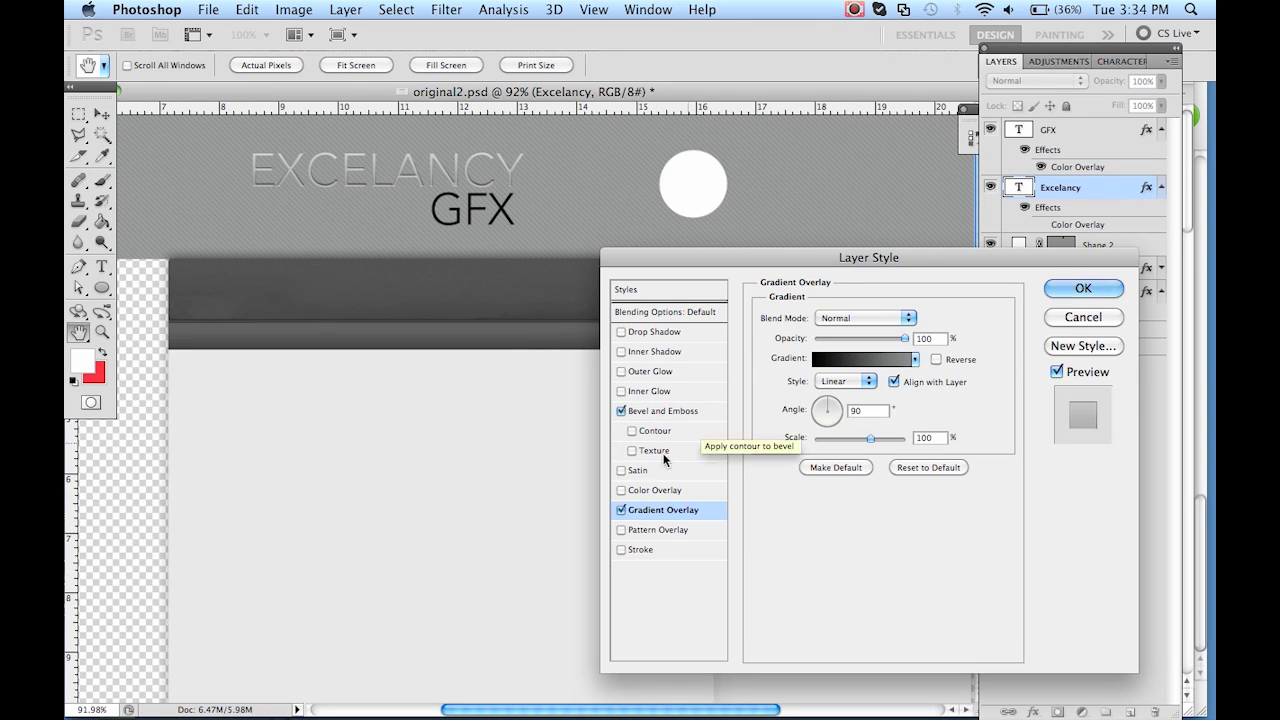
pyautogui.click(640, 550)
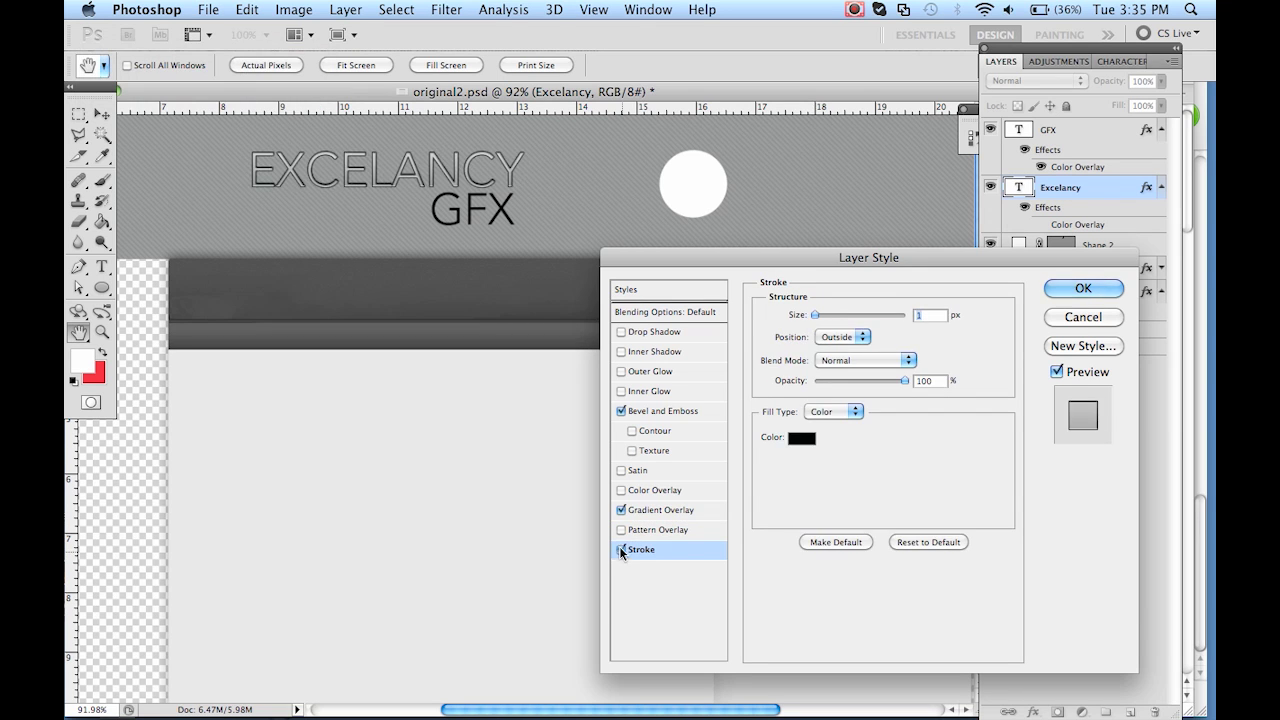
pyautogui.click(621, 372)
pyautogui.click(621, 331)
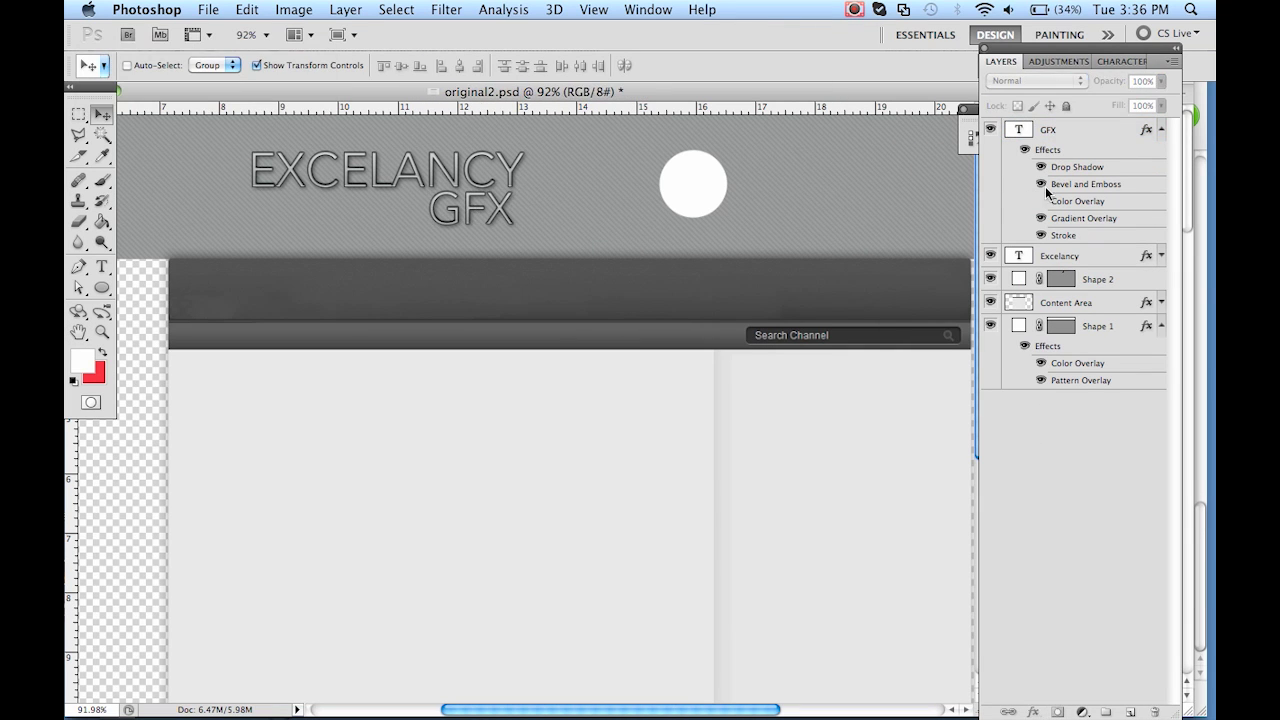
# Step: Set the header rectangle's Color Overlay to black
pyautogui.doubleClick(1080, 380)
pyautogui.click(650, 489)
pyautogui.click(866, 466)
pyautogui.press('Return')
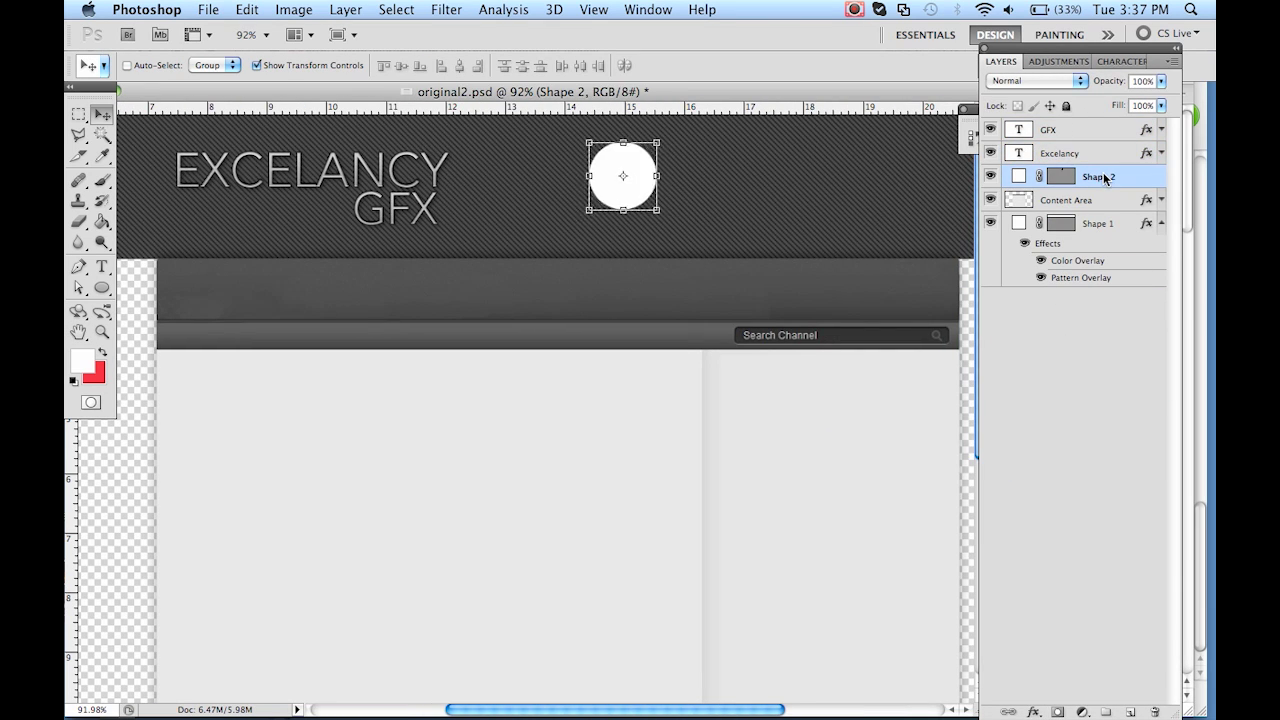
# Step: Move the white circle toward the logo and give it a Drop Shadow, discarding trial glow and bevel
pyautogui.moveTo(637, 158); pyautogui.dragTo(486, 165)
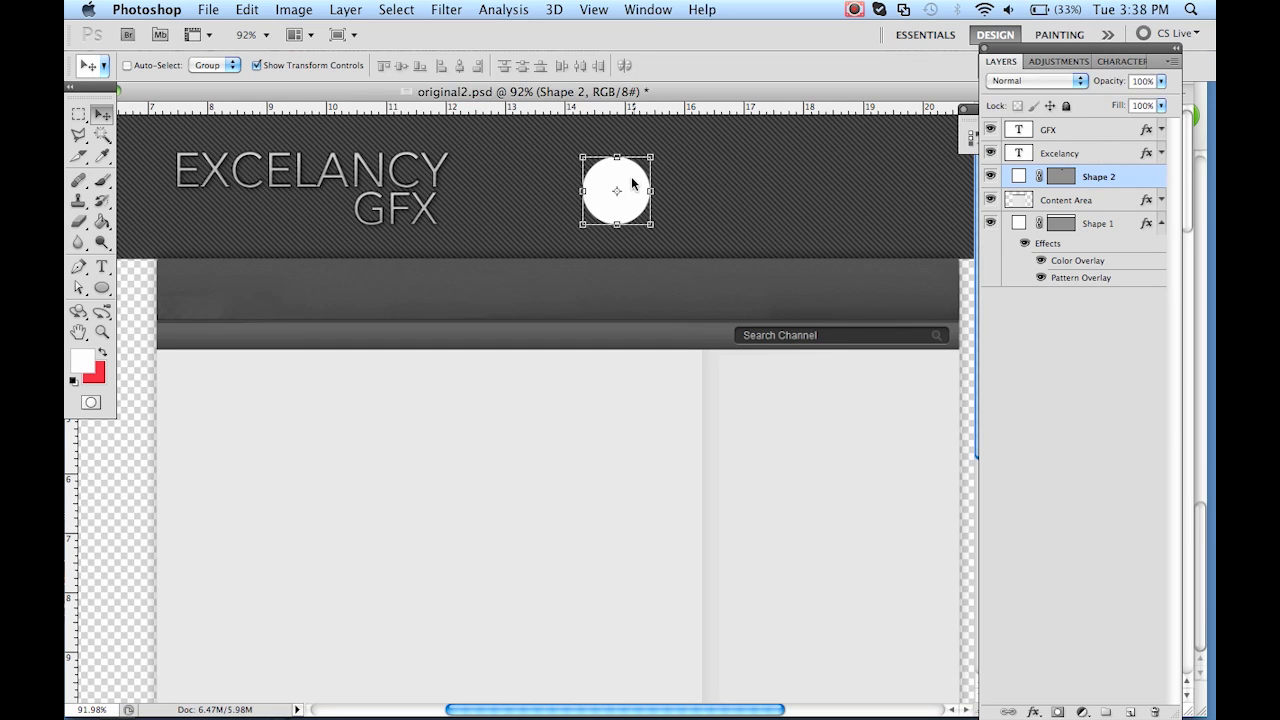
pyautogui.moveTo(820, 393); pyautogui.dragTo(846, 393)
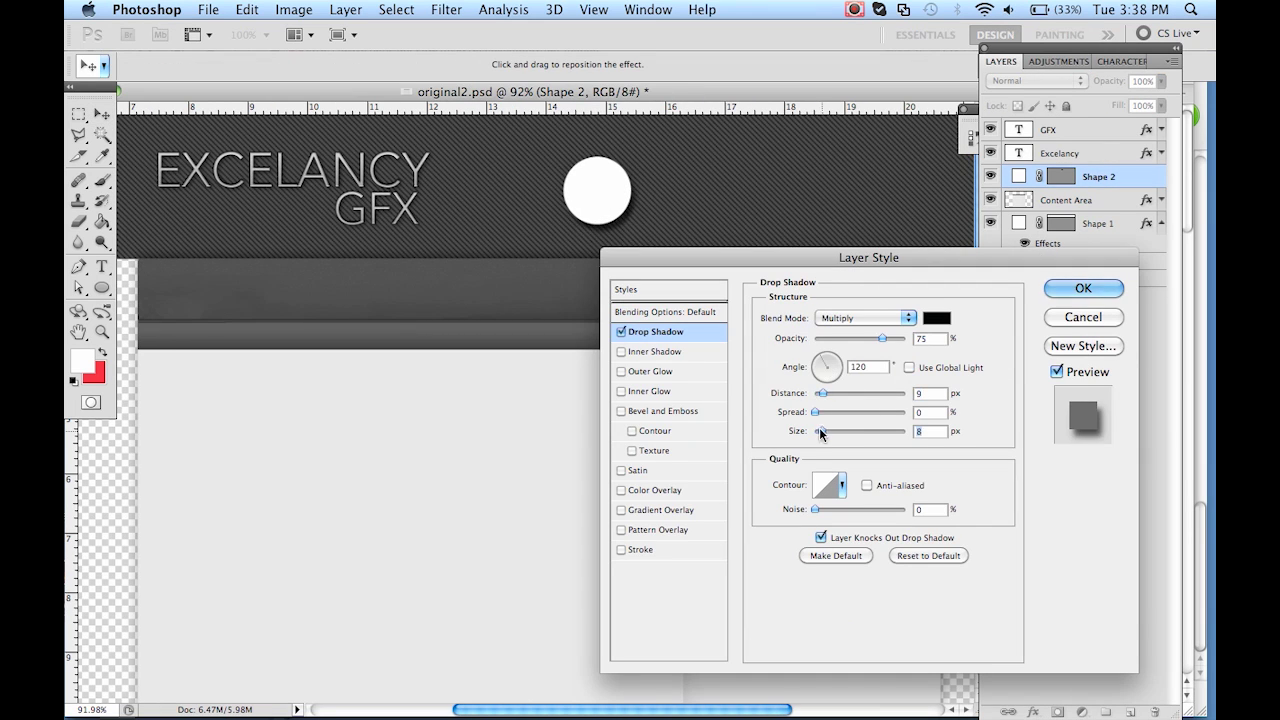
pyautogui.click(650, 371)
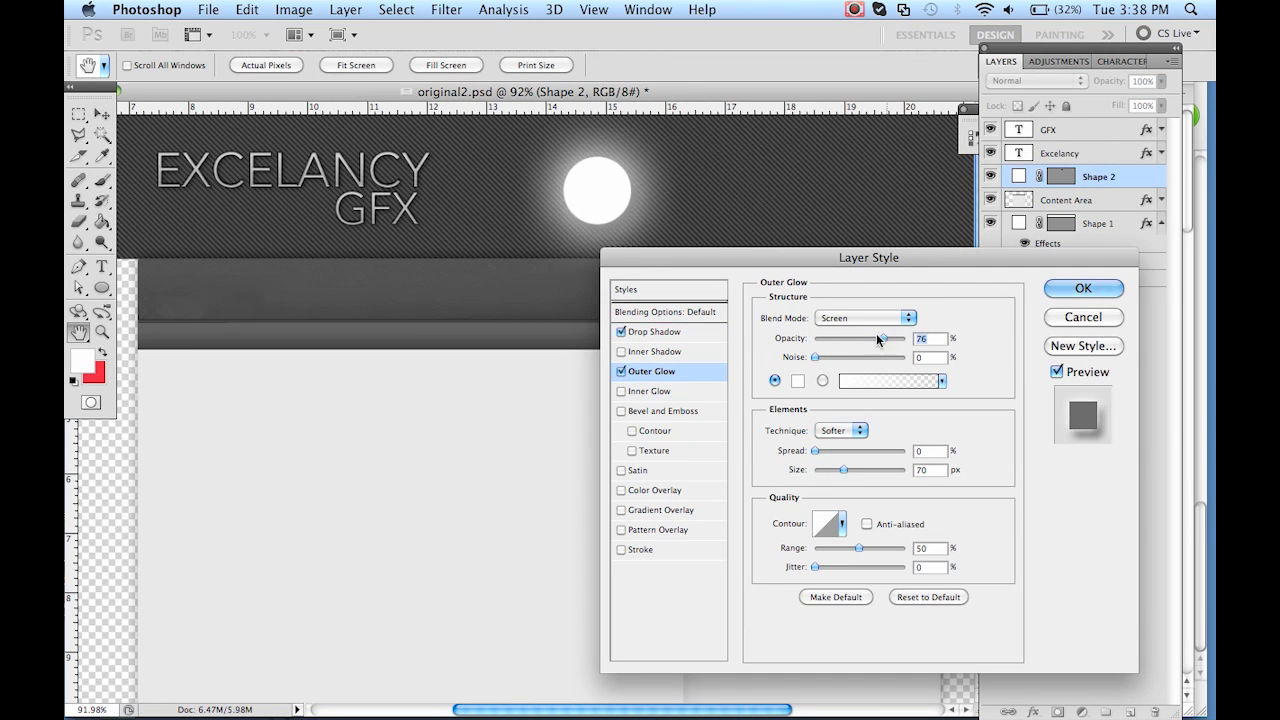
pyautogui.click(621, 371)
pyautogui.click(654, 351)
pyautogui.click(621, 411)
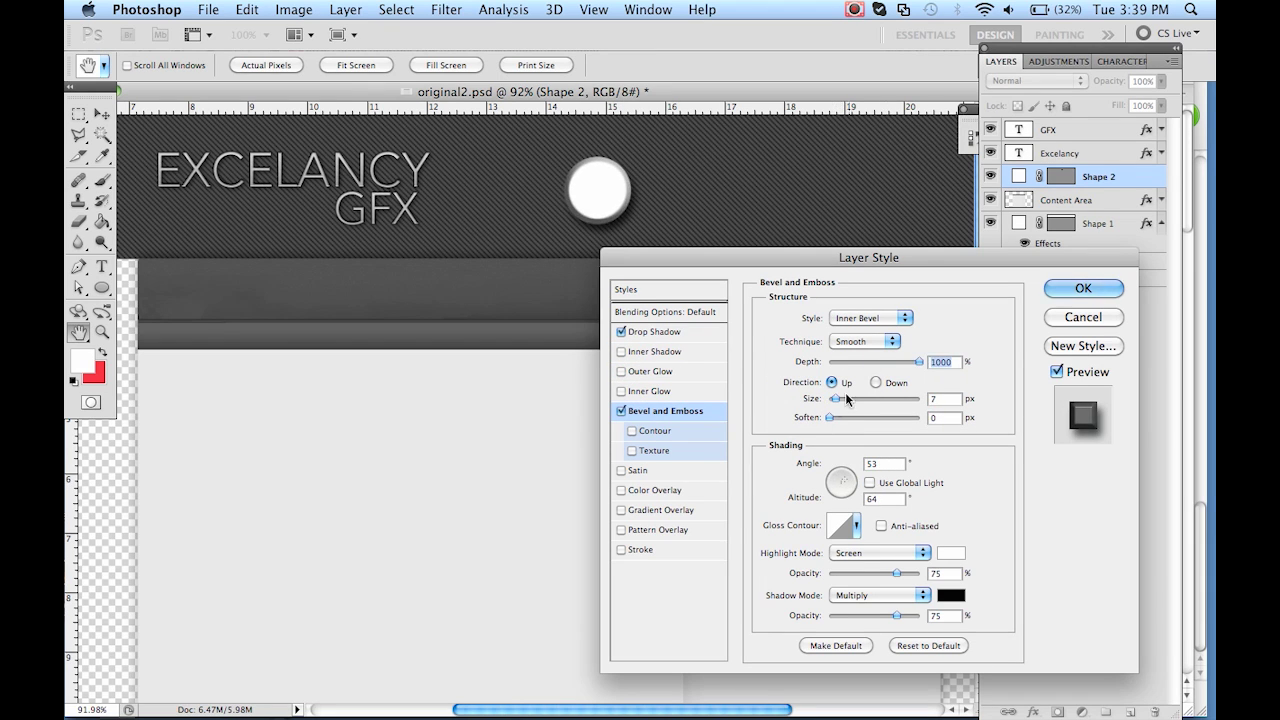
pyautogui.click(621, 411)
# Step: Add a custom-coloured Gradient Overlay and soft outer glow to the circle
pyautogui.click(621, 510)
pyautogui.click(850, 360)
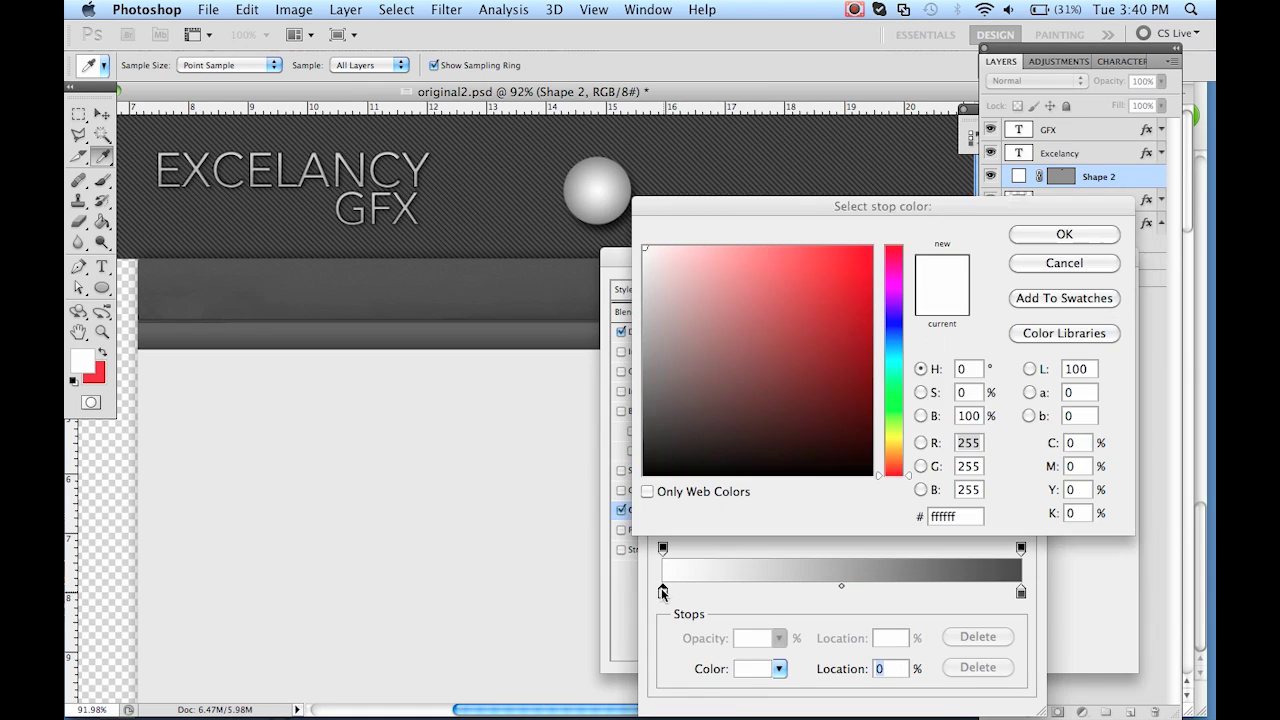
pyautogui.click(988, 320)
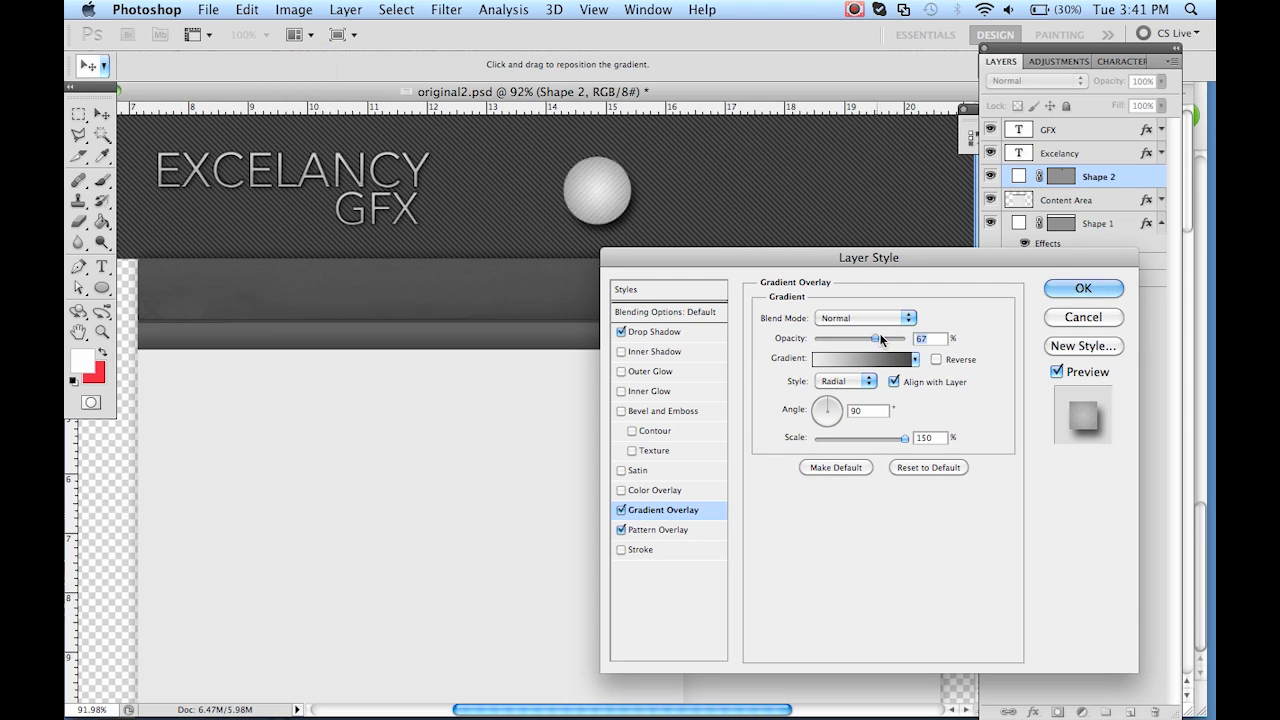
pyautogui.click(650, 371)
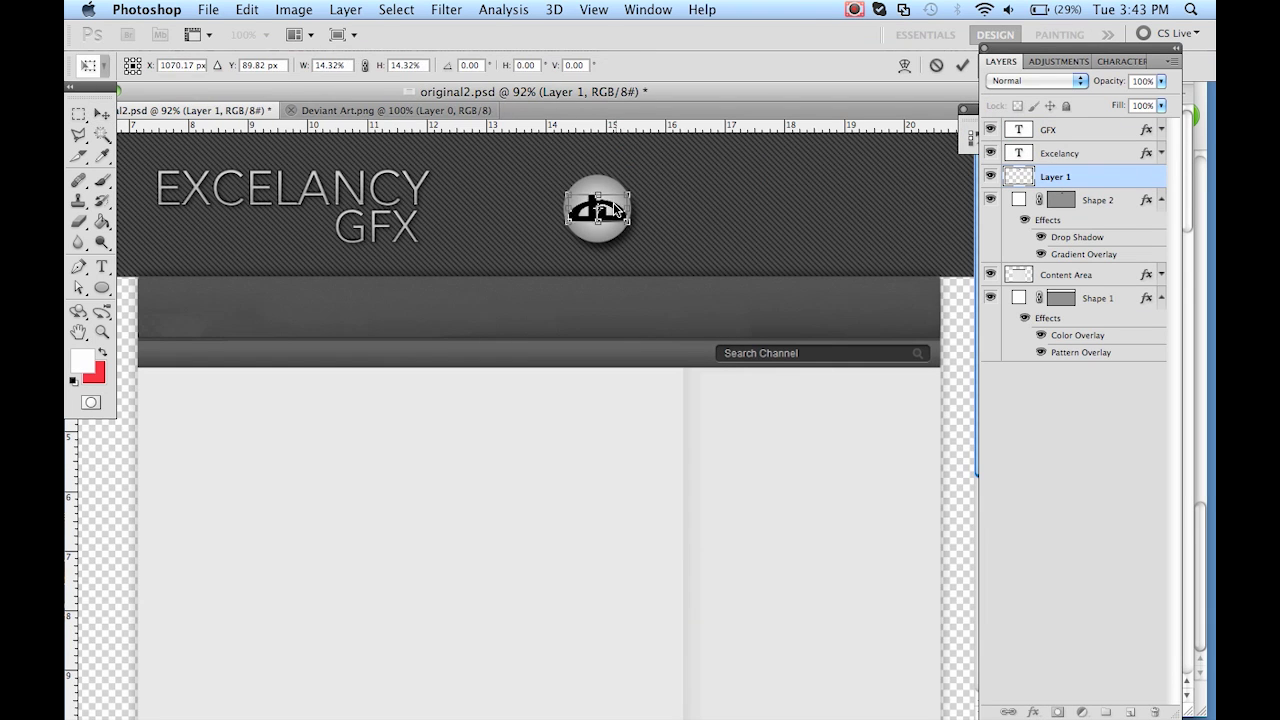
# Step: Emboss the deviantART logo with a peaked gloss contour
pyautogui.doubleClick(1130, 176)
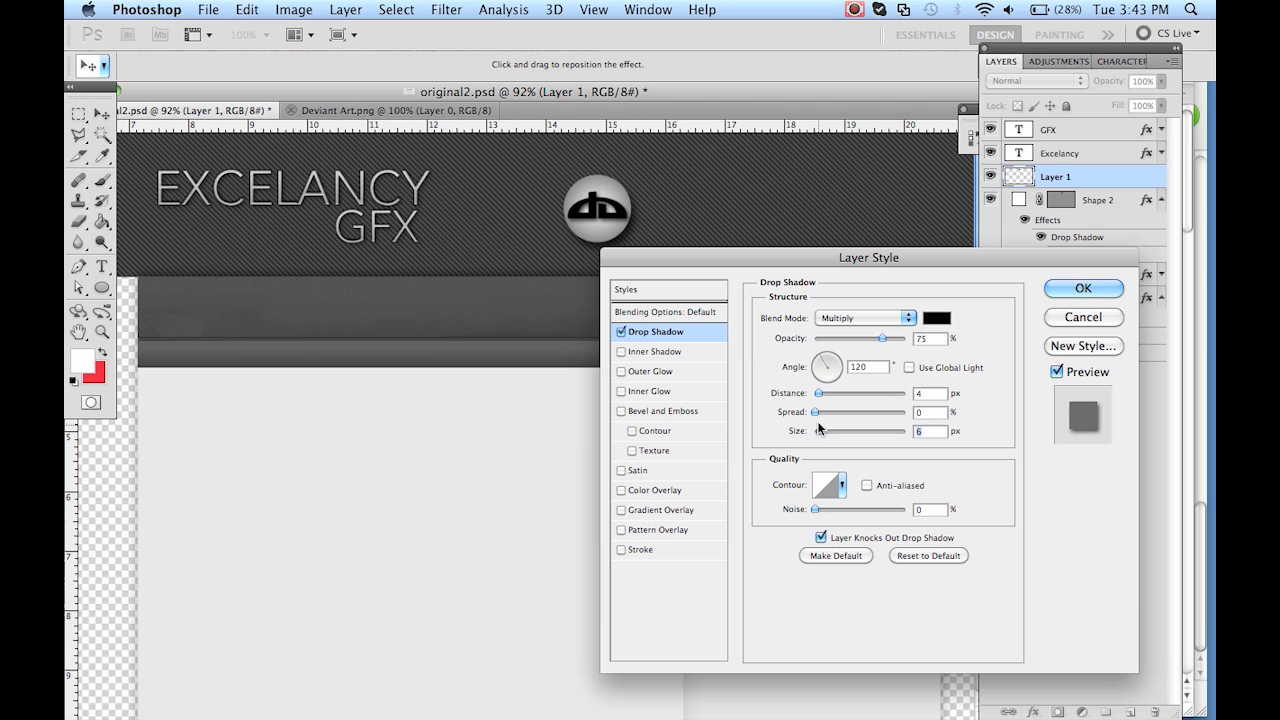
pyautogui.click(650, 410)
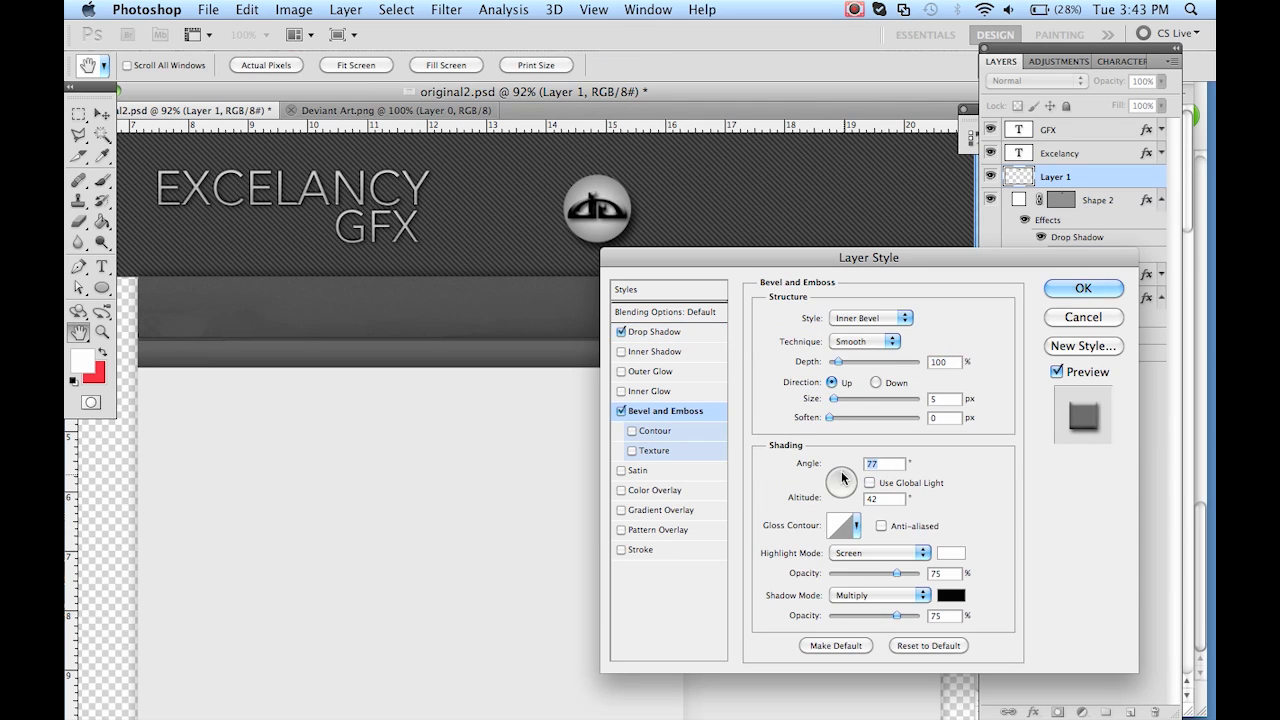
pyautogui.click(857, 525)
pyautogui.click(784, 563)
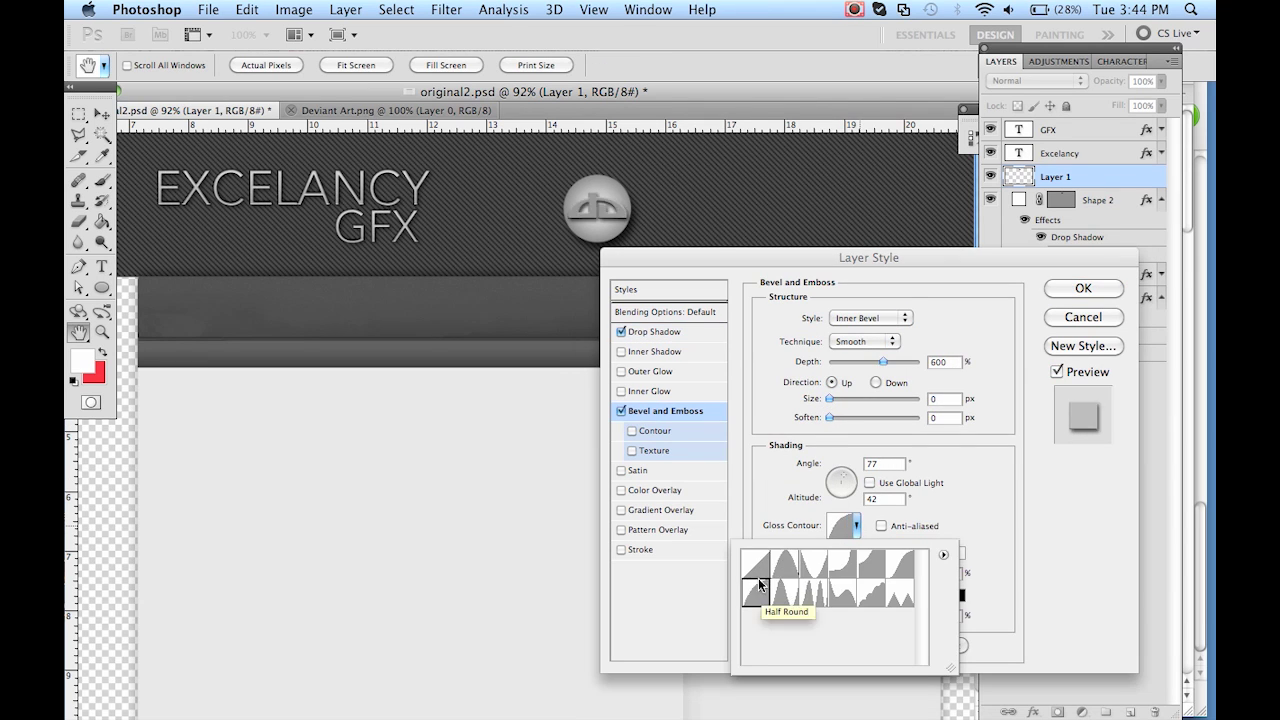
# Step: Add a Gradient Overlay with a new stop at 32% and a grey Color Overlay to the logo
pyautogui.click(760, 565)
pyautogui.click(660, 510)
pyautogui.click(850, 358)
pyautogui.doubleClick(777, 592)
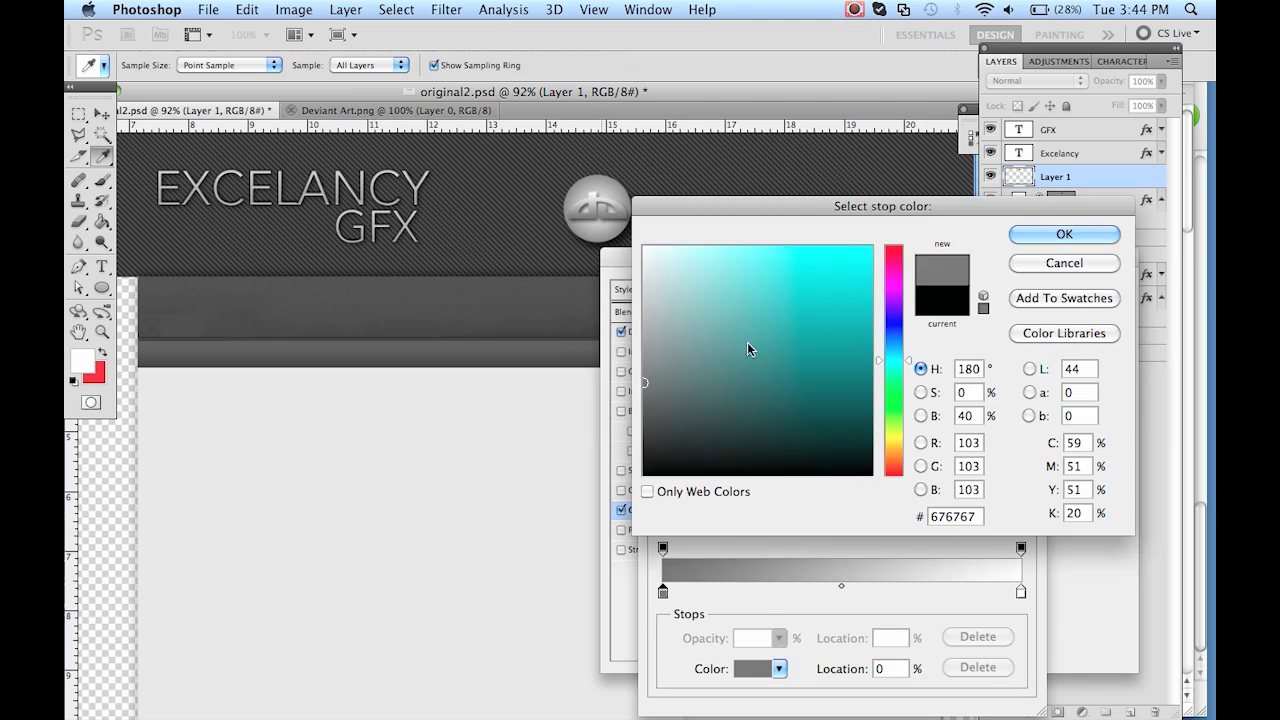
pyautogui.click(1064, 234)
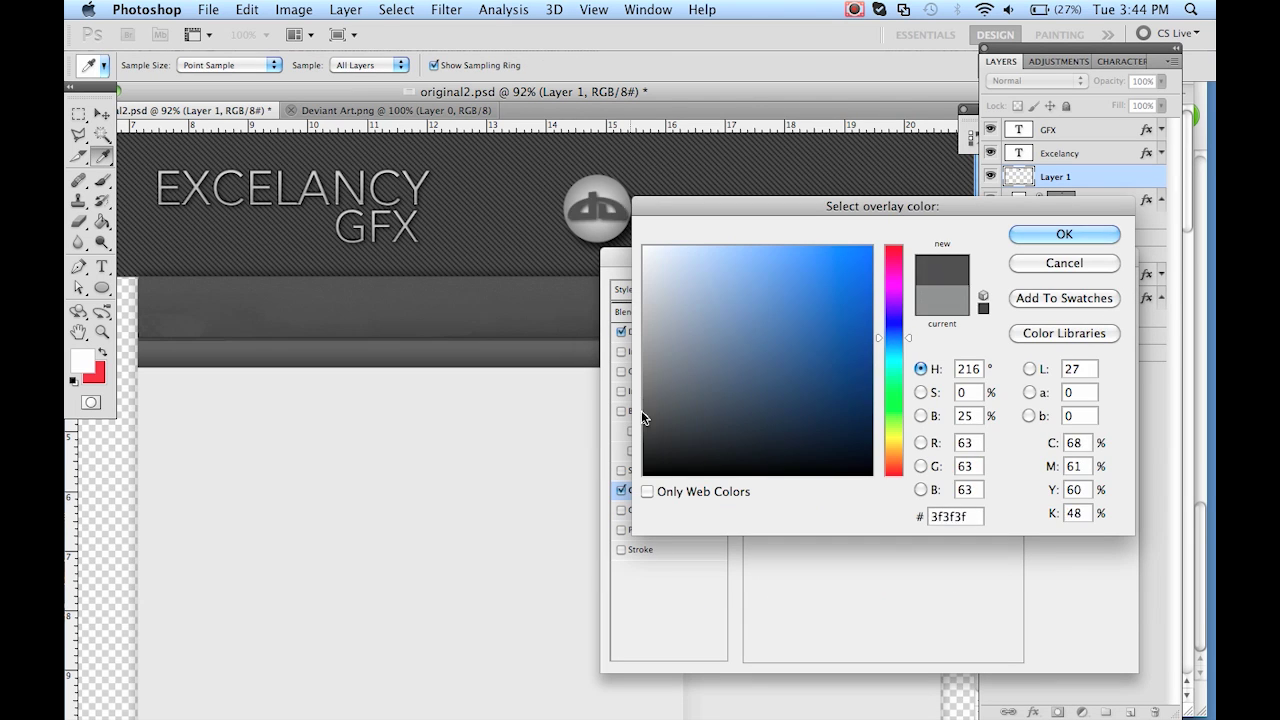
pyautogui.click(1064, 263)
pyautogui.click(656, 538)
pyautogui.click(835, 405)
# Step: Replace the Color Overlay with a grid-texture Pattern Overlay at reduced scale
pyautogui.doubleClick(790, 440)
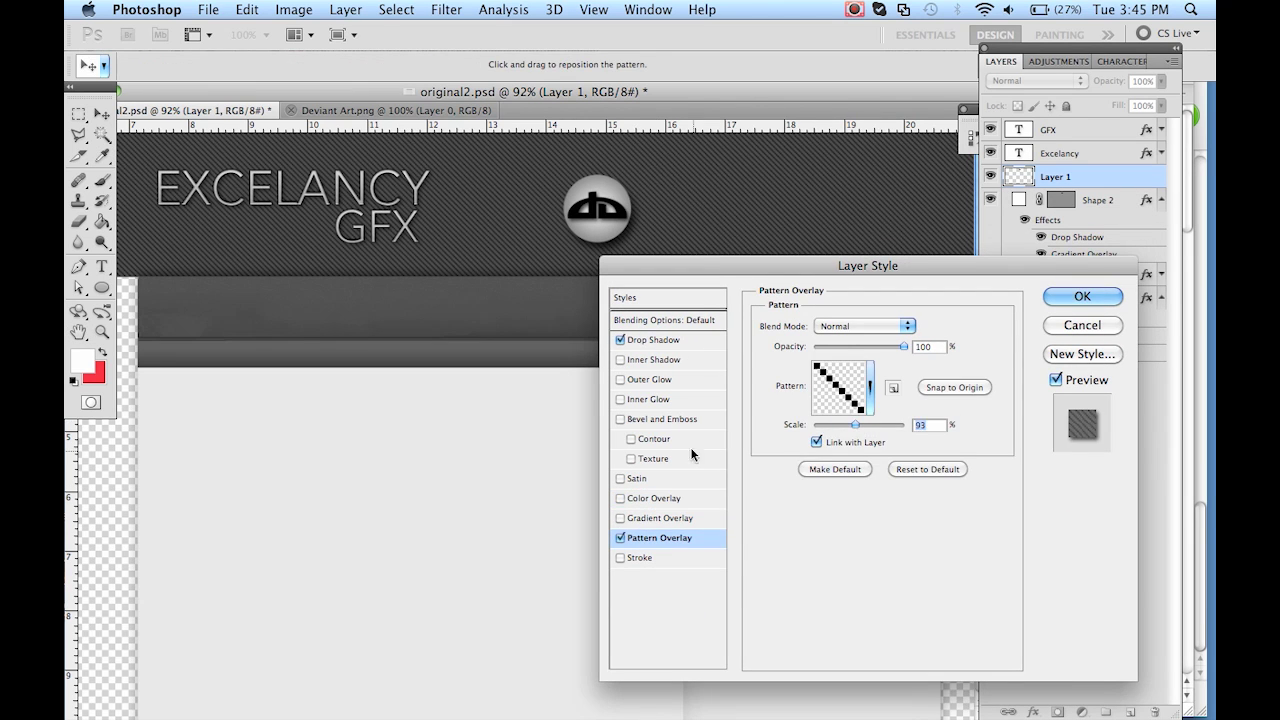
pyautogui.click(655, 498)
pyautogui.click(656, 538)
pyautogui.click(656, 538)
pyautogui.click(870, 385)
pyautogui.click(882, 422)
pyautogui.click(870, 385)
pyautogui.doubleClick(780, 440)
pyautogui.moveTo(904, 424); pyautogui.dragTo(838, 425)
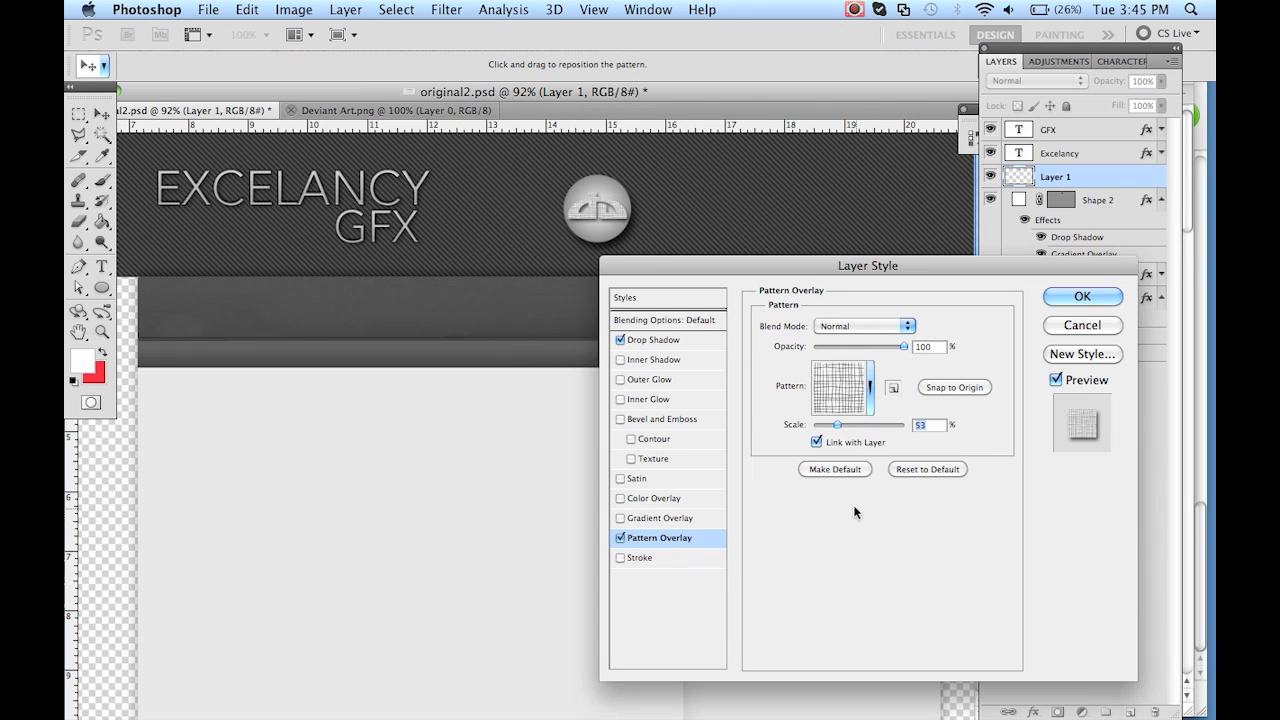
# Step: Set a black-to-transparent Gradient Overlay on the icon
pyautogui.click(660, 518)
pyautogui.click(913, 367)
pyautogui.click(860, 367)
pyautogui.doubleClick(660, 588)
pyautogui.click(1060, 234)
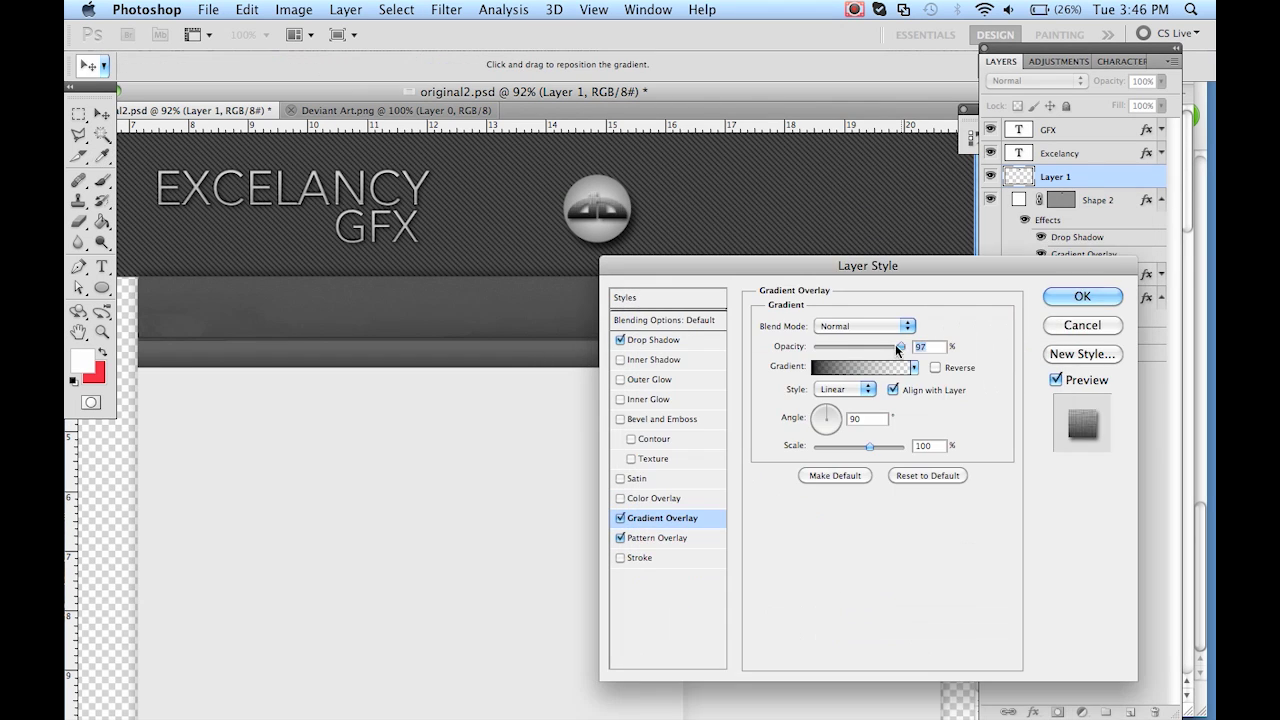
# Step: Switch to a smoother grey pattern and confirm the custom gradient
pyautogui.click(642, 538)
pyautogui.click(870, 385)
pyautogui.doubleClick(899, 482)
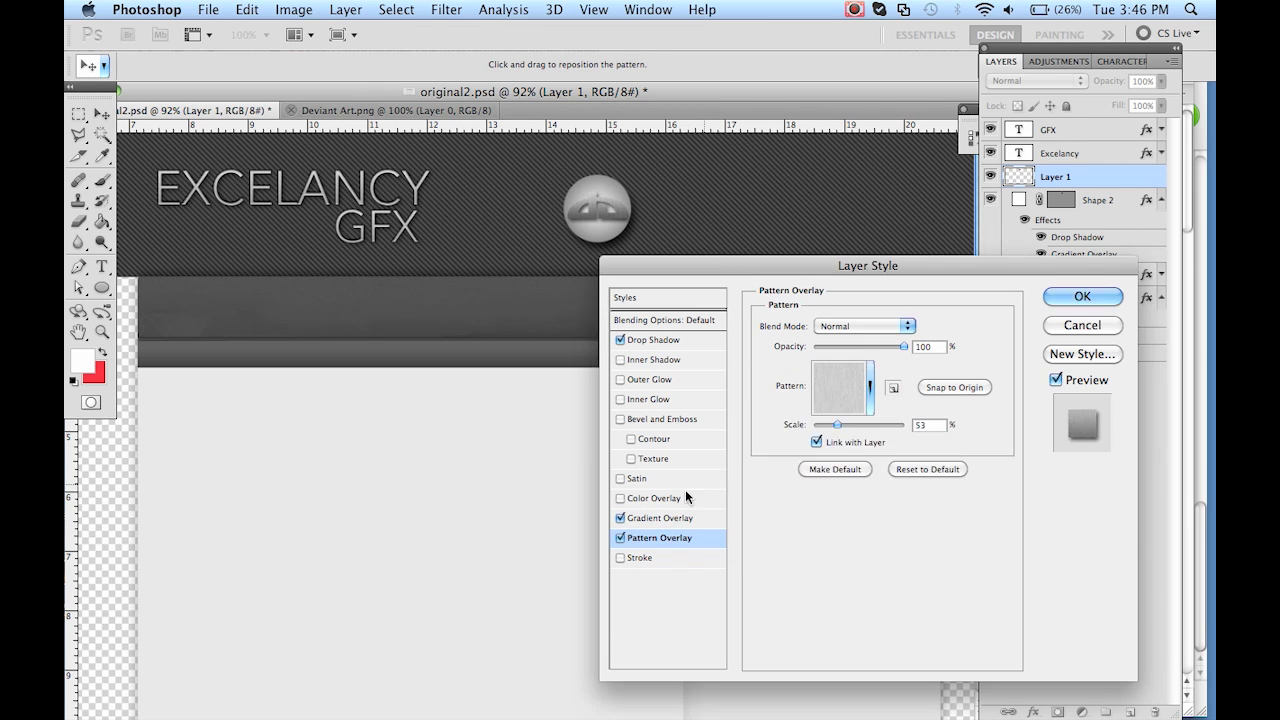
pyautogui.click(660, 518)
pyautogui.click(860, 367)
pyautogui.click(662, 592)
# Step: Add Bevel and Emboss with a Linear gloss contour plus an Outer Glow to the icon
pyautogui.click(996, 317)
pyautogui.click(664, 419)
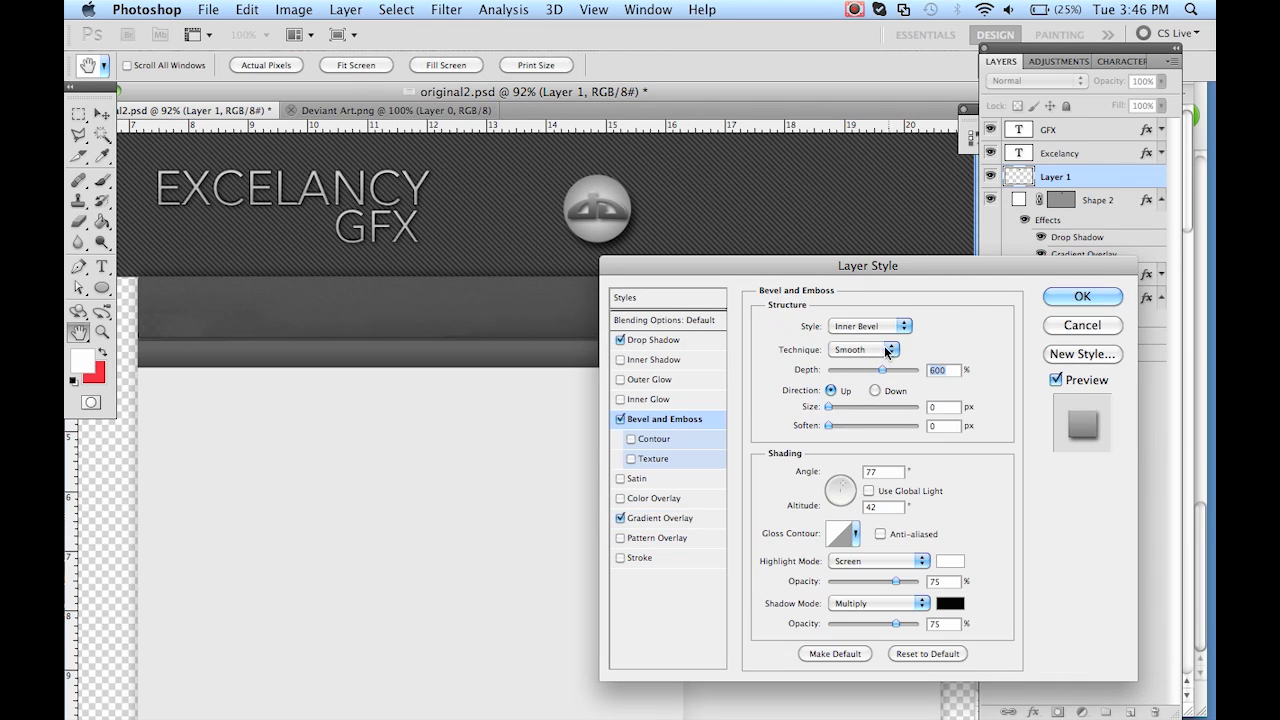
pyautogui.write('620')
pyautogui.click(856, 533)
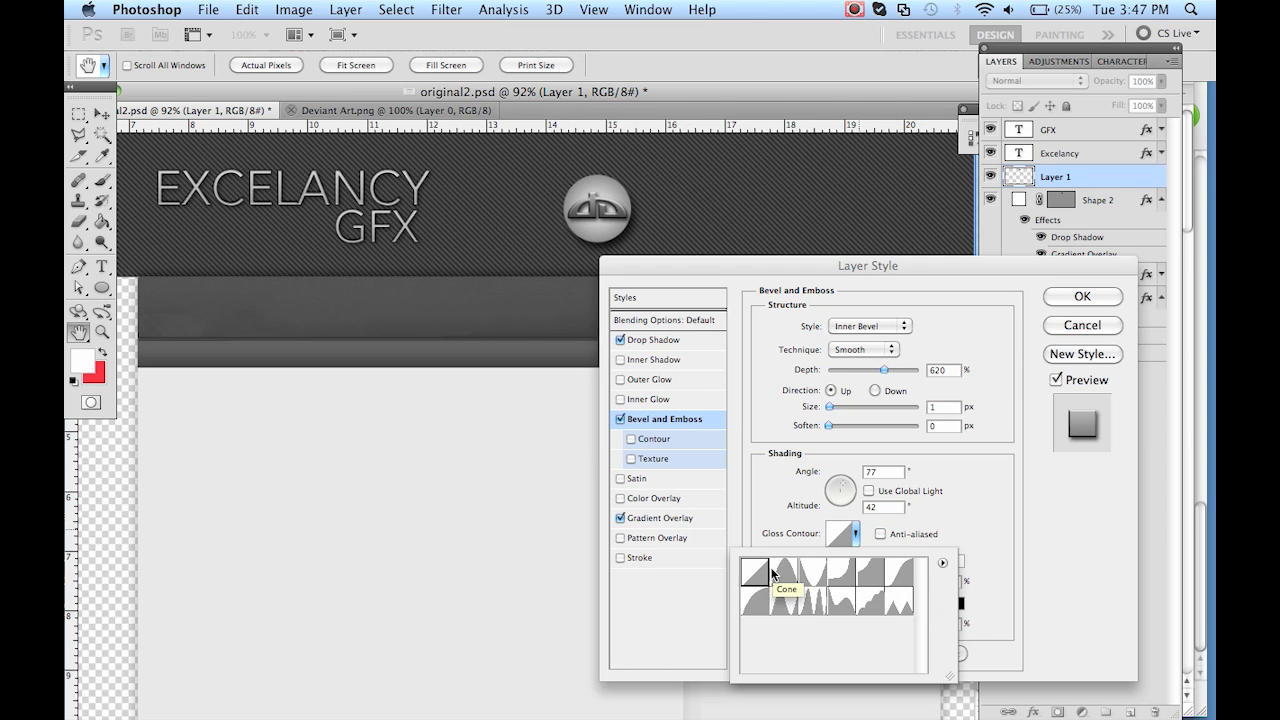
pyautogui.doubleClick(773, 573)
pyautogui.click(650, 379)
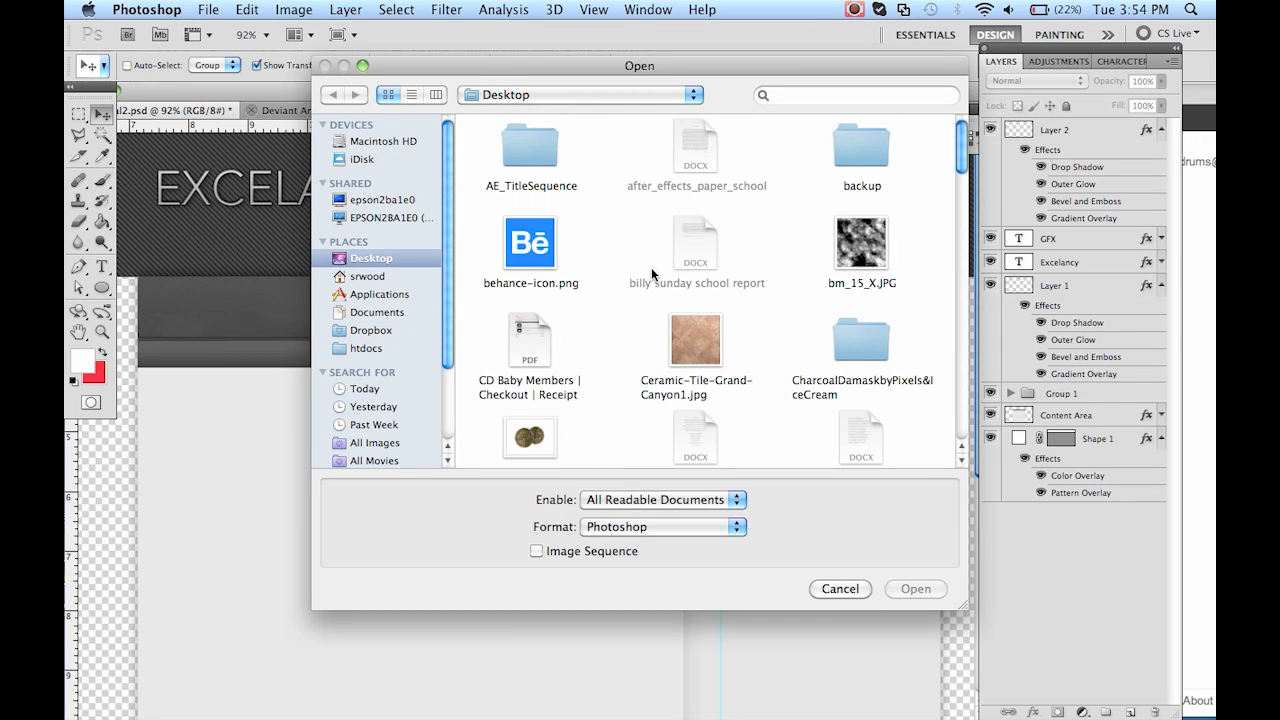
# Step: Commit the placed Machinima M logo and paste the icon layer style onto it
pyautogui.scroll(-5, 651, 273)
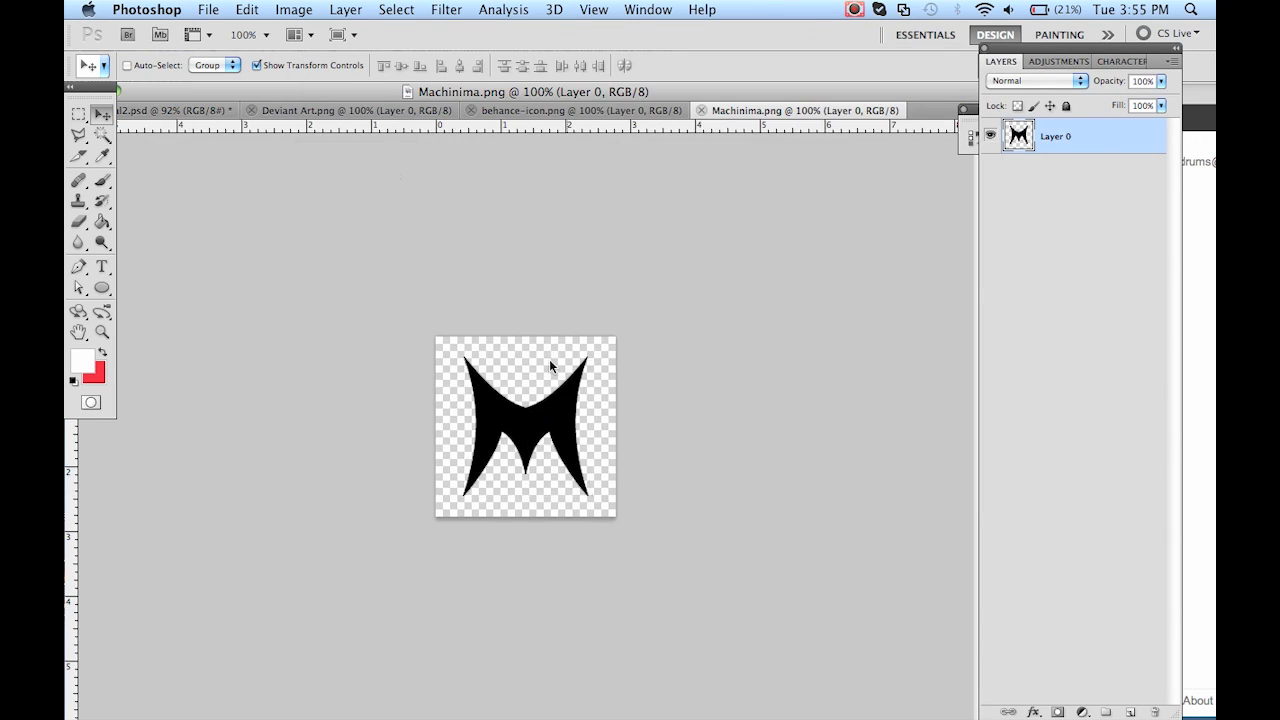
pyautogui.press('Return')
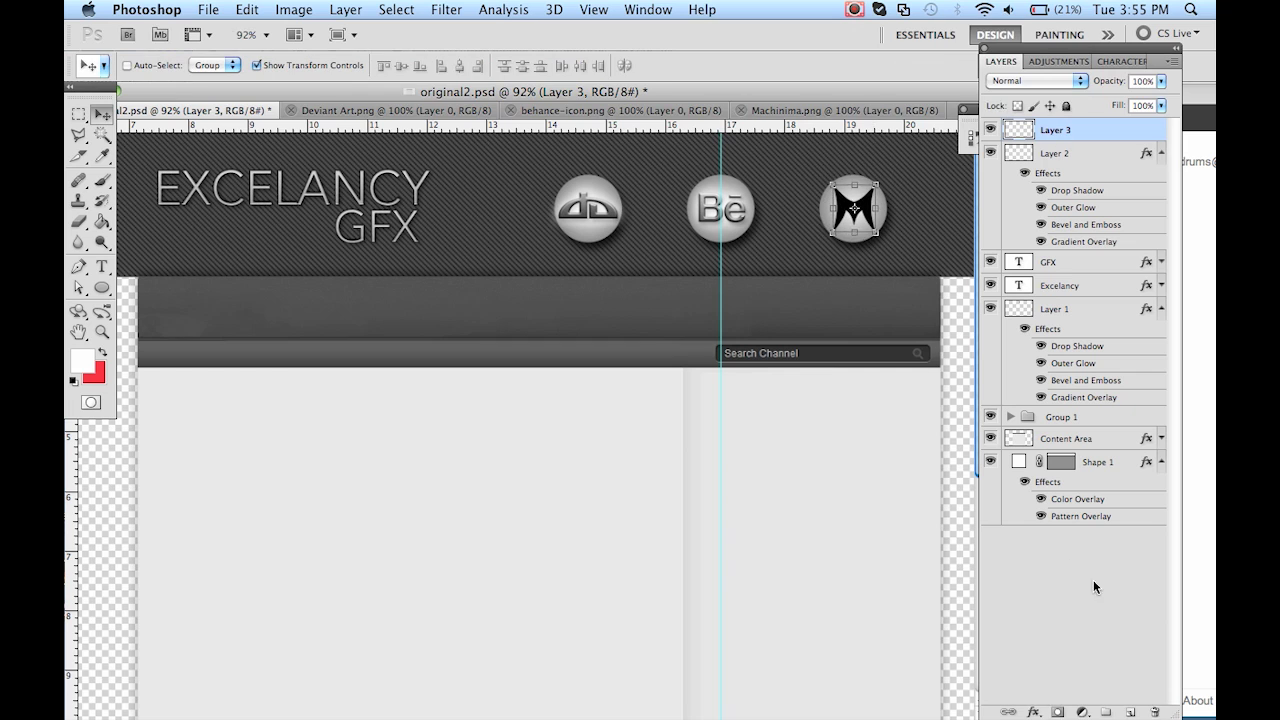
pyautogui.rightClick(1100, 130)
pyautogui.click(1000, 430)
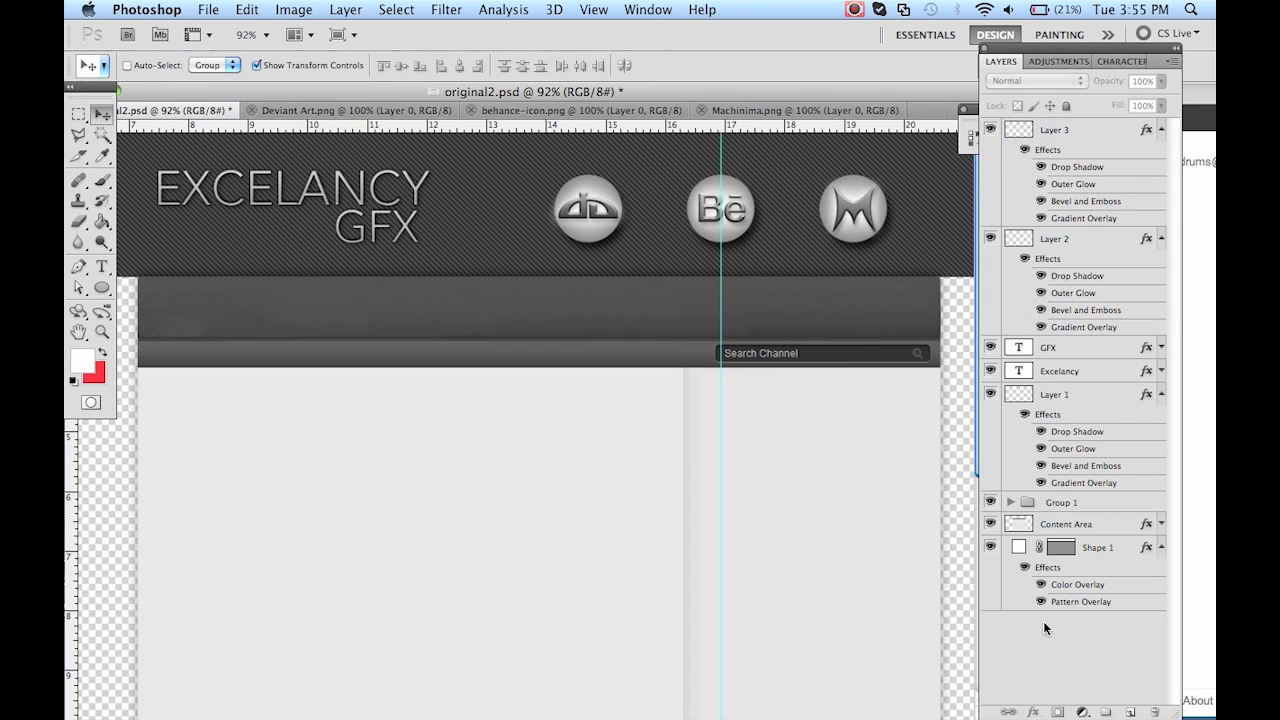
# Step: Group the three logo layers together
pyautogui.keyDown('shift'); pyautogui.click(1060, 394); pyautogui.keyUp('shift')
pyautogui.hotkey('ctrl', 'g')
pyautogui.keyDown('shift'); pyautogui.click(1057, 196); pyautogui.keyUp('shift')
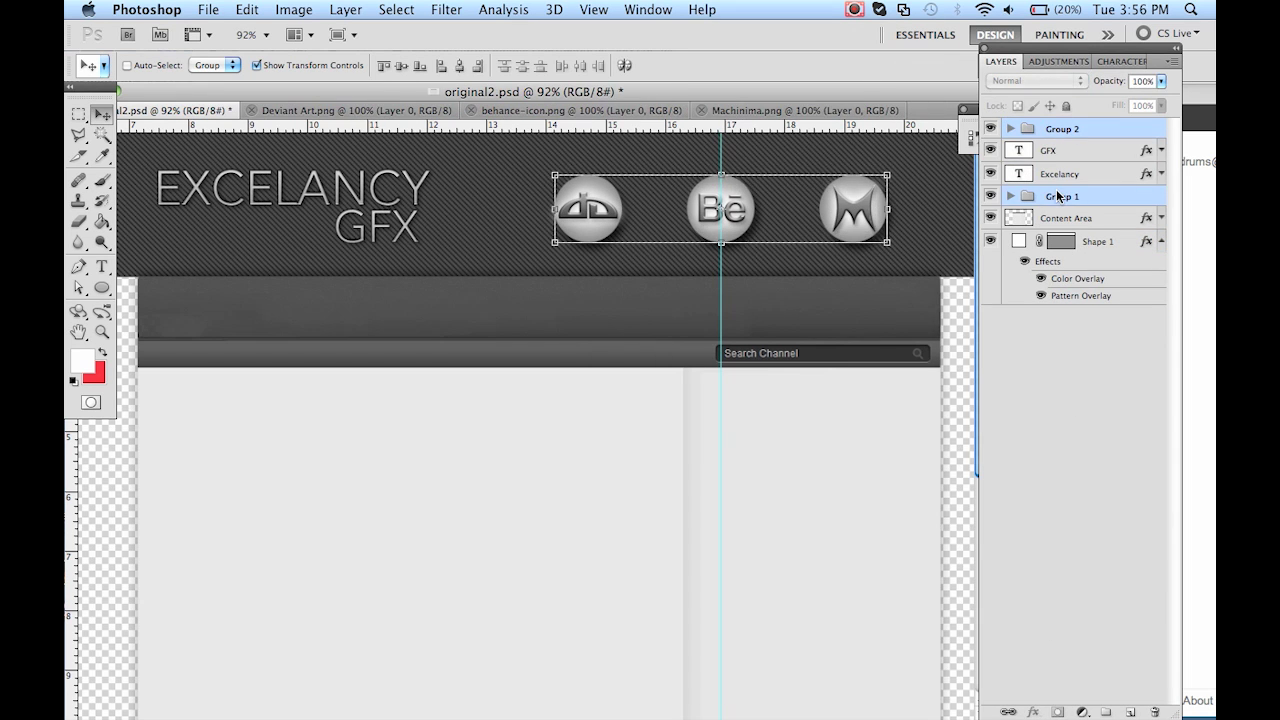
pyautogui.hotkey('shift', 'Left')
pyautogui.hotkey('shift', 'Left')
pyautogui.hotkey('shift', 'Left')
pyautogui.hotkey('shift', 'Left')
pyautogui.hotkey('shift', 'Left')
# Step: Duplicate the third circle and nudge the copy right as a fourth circle
pyautogui.click(1060, 196)
pyautogui.click(1010, 196)
pyautogui.rightClick(1100, 218)
pyautogui.click(1046, 278)
pyautogui.press('Return')
pyautogui.hotkey('shift', 'Right')
pyautogui.hotkey('shift', 'Right')
pyautogui.hotkey('shift', 'Right')
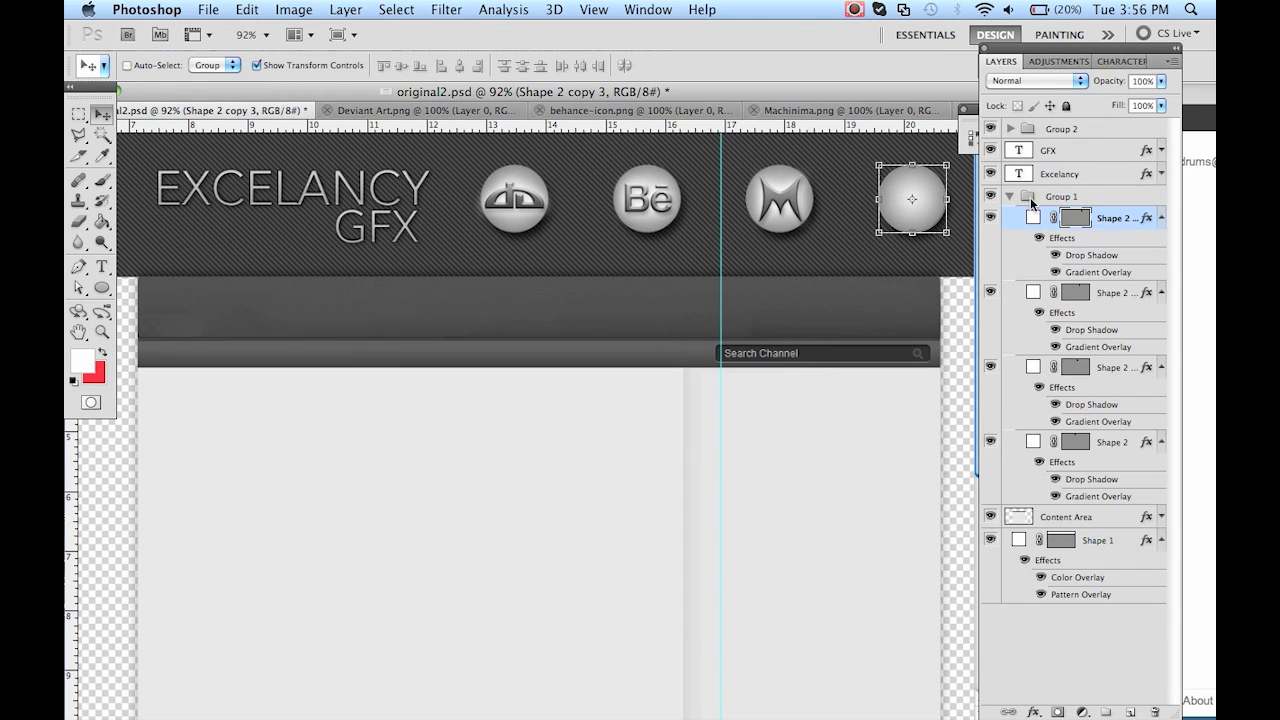
# Step: Shift both icon groups slightly left and up
pyautogui.click(1010, 196)
pyautogui.keyDown('shift'); pyautogui.click(1053, 130); pyautogui.keyUp('shift')
pyautogui.hotkey('shift', 'Left')
pyautogui.hotkey('shift', 'Left')
pyautogui.hotkey('shift', 'Up')
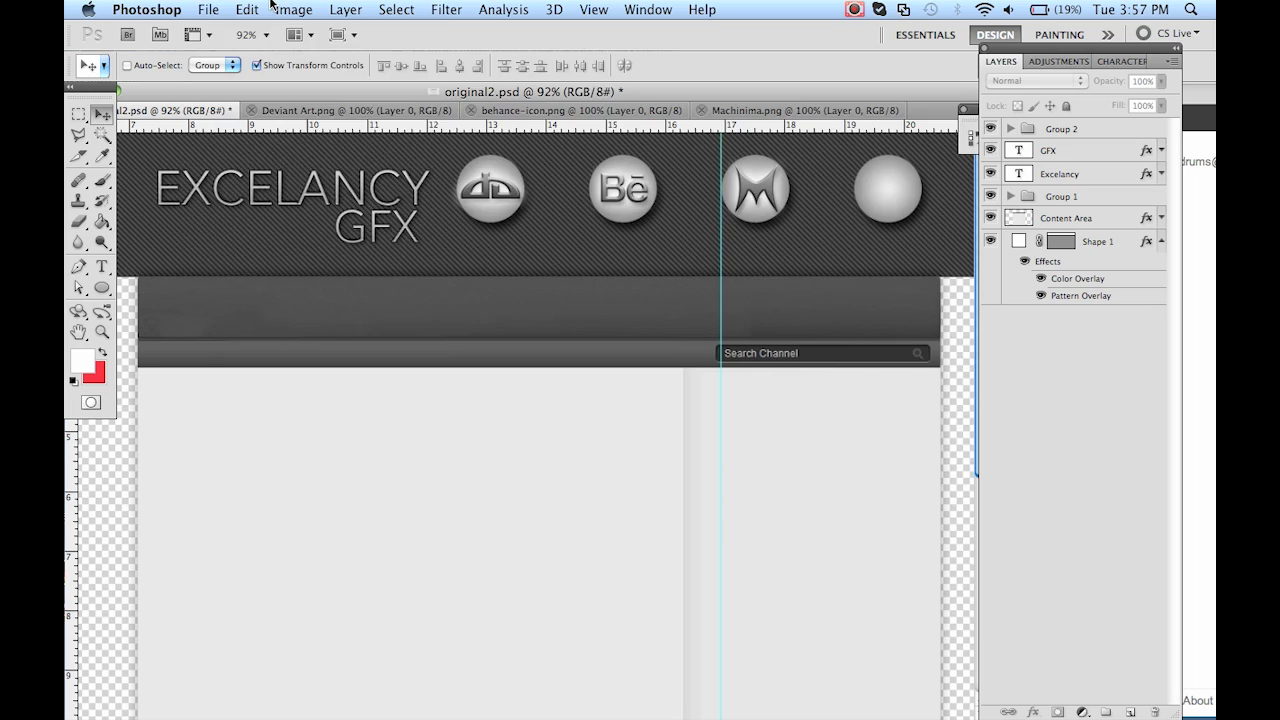
# Step: Open the BG logo from the logos folder and drag it into original2.psd
pyautogui.press('super+o')
pyautogui.click(600, 92)
pyautogui.click(580, 155)
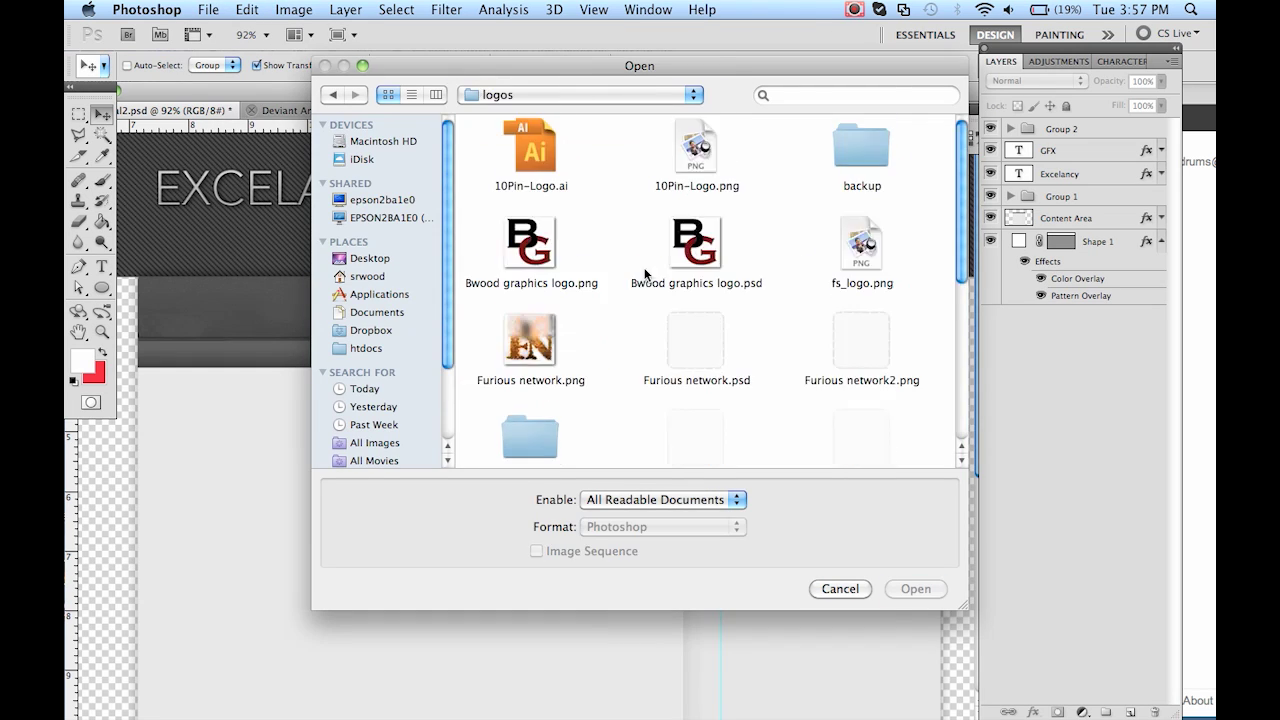
pyautogui.doubleClick(857, 329)
pyautogui.moveTo(400, 274)
pyautogui.mouseDown()
pyautogui.moveTo(759, 411)
pyautogui.moveTo(698, 304)
pyautogui.moveTo(840, 240)
pyautogui.mouseUp()
# Step: Scale the BG logo into the fourth circle and paste the icon layer style onto it
pyautogui.hotkey('ctrl', 't')
pyautogui.press('Return')
pyautogui.rightClick(1070, 128)
pyautogui.click(1075, 430)
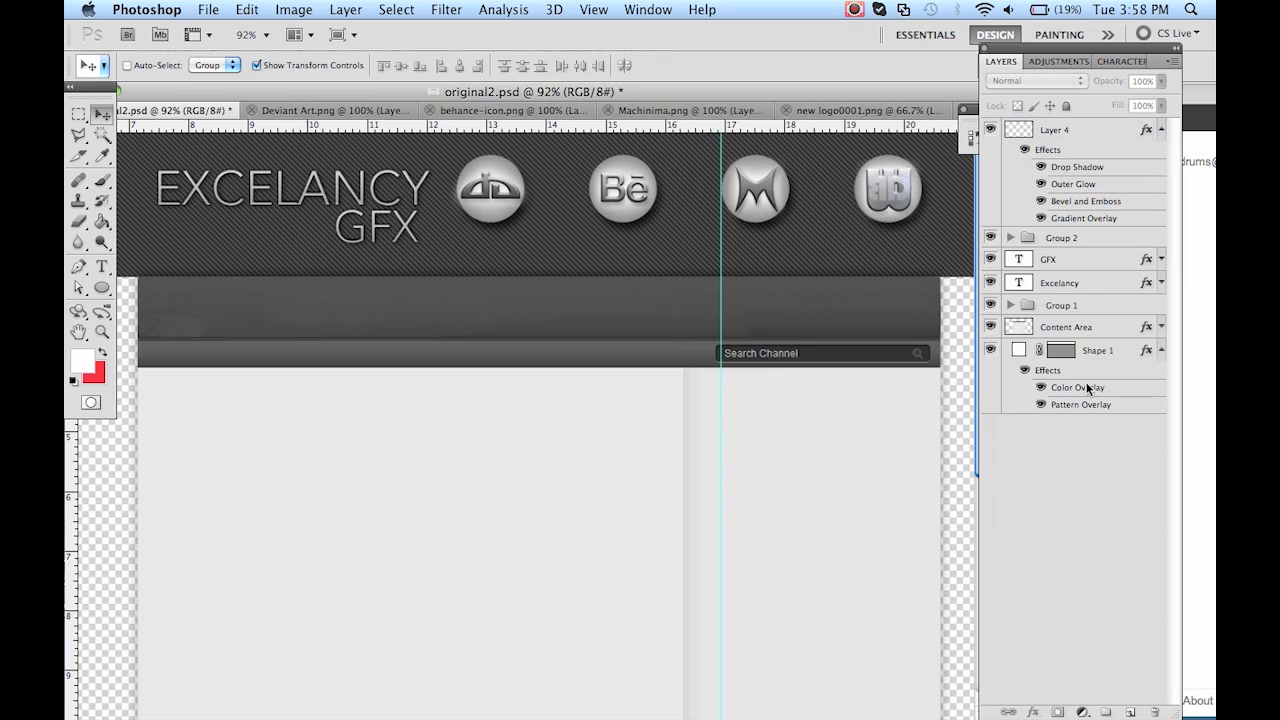
pyautogui.doubleClick(1110, 133)
pyautogui.click(620, 420)
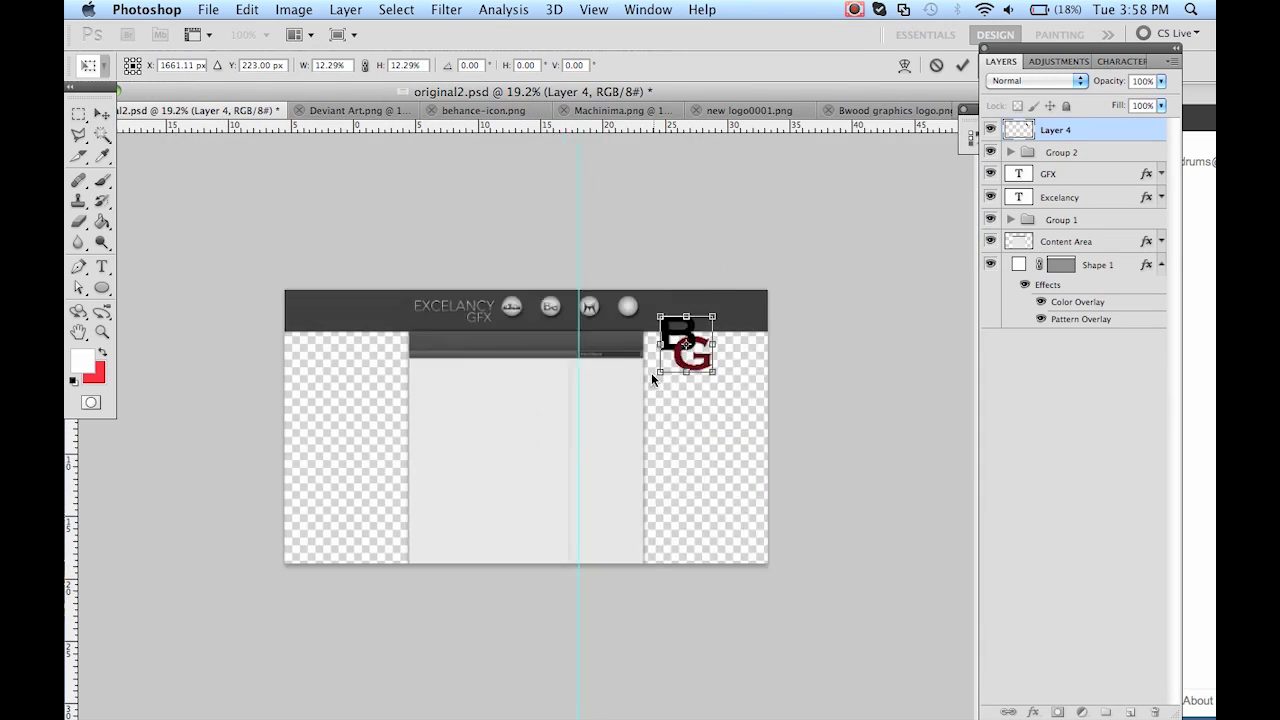
pyautogui.press('Return')
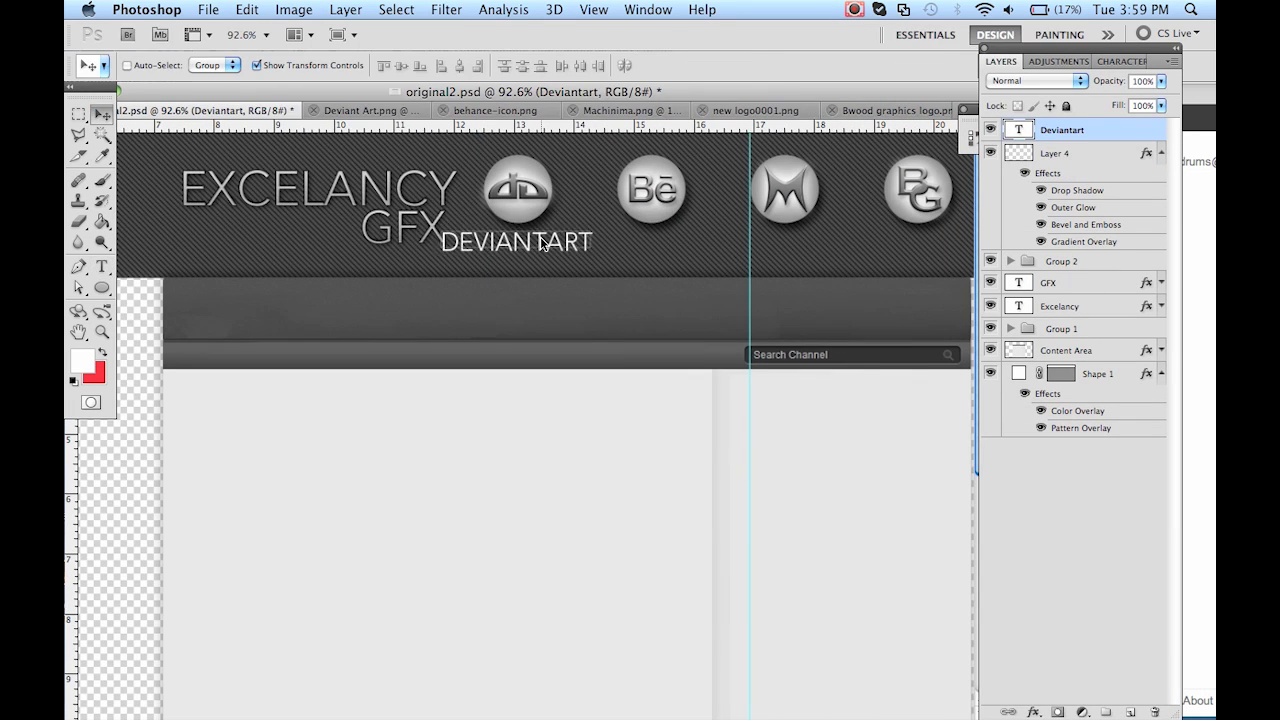
# Step: Commit the DEVIANTART text label under the first icon and select its layer
pyautogui.press('Return')
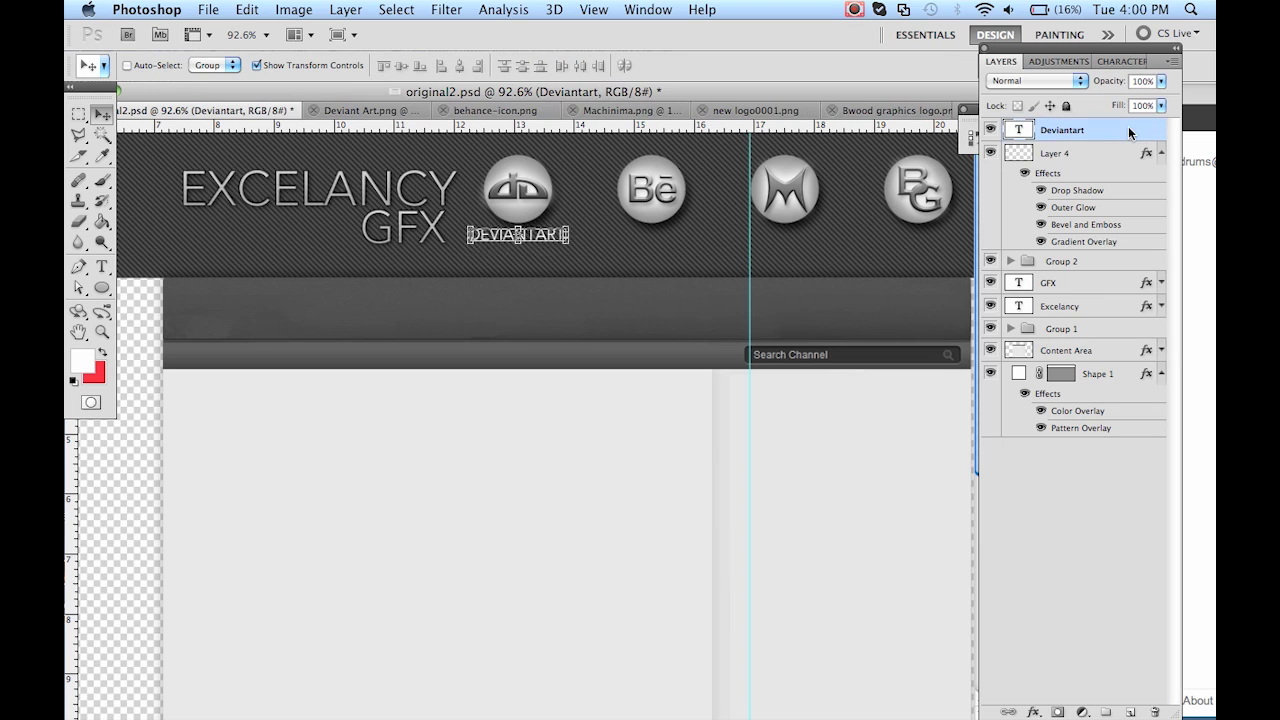
pyautogui.click(1061, 533)
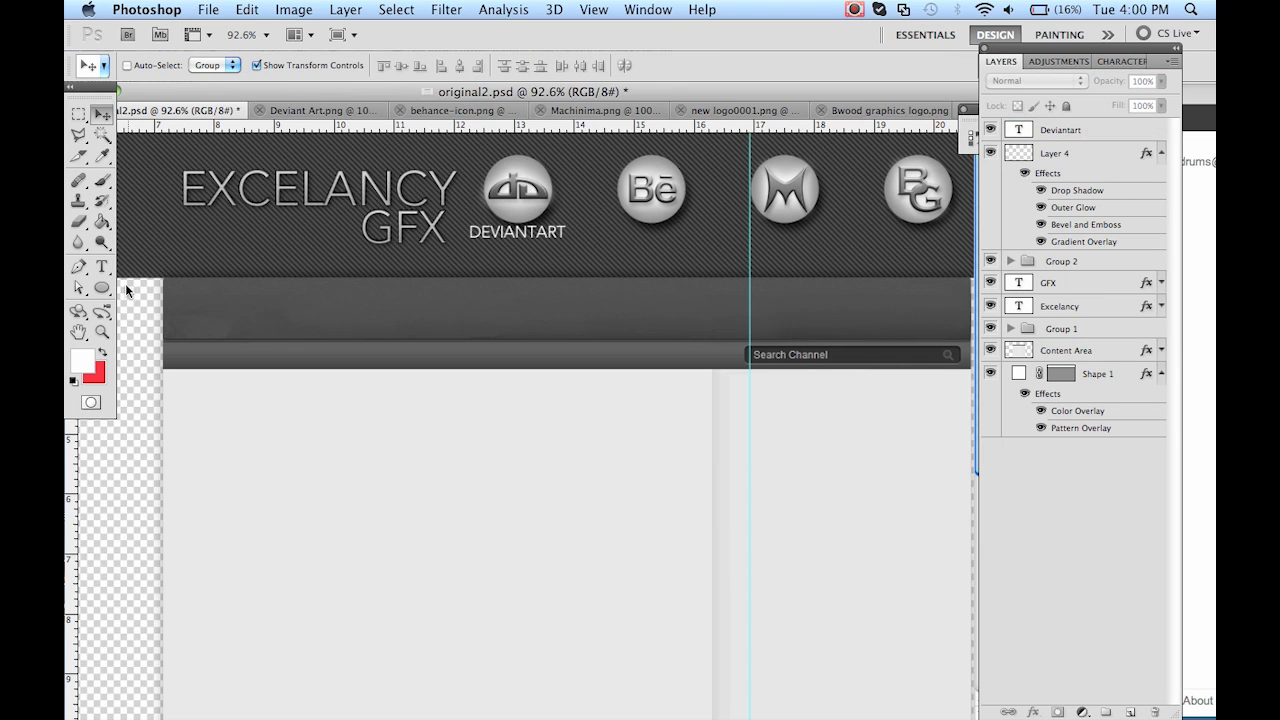
pyautogui.hscroll(2, 125, 283)
pyautogui.click(1030, 130)
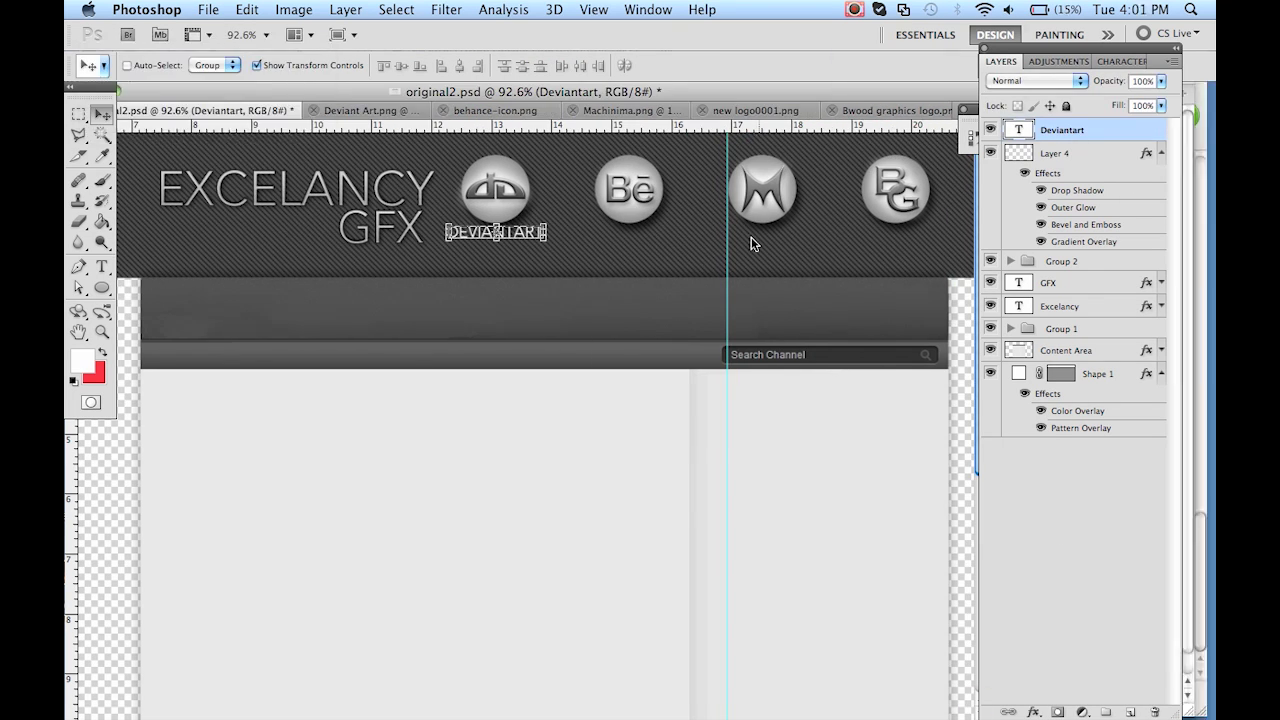
# Step: Give the DEVIANTART label Bevel and Emboss and Gradient Overlay, then duplicate it for the Bē icon
pyautogui.doubleClick(1100, 130)
pyautogui.click(666, 417)
pyautogui.click(662, 518)
pyautogui.click(860, 367)
pyautogui.doubleClick(665, 560)
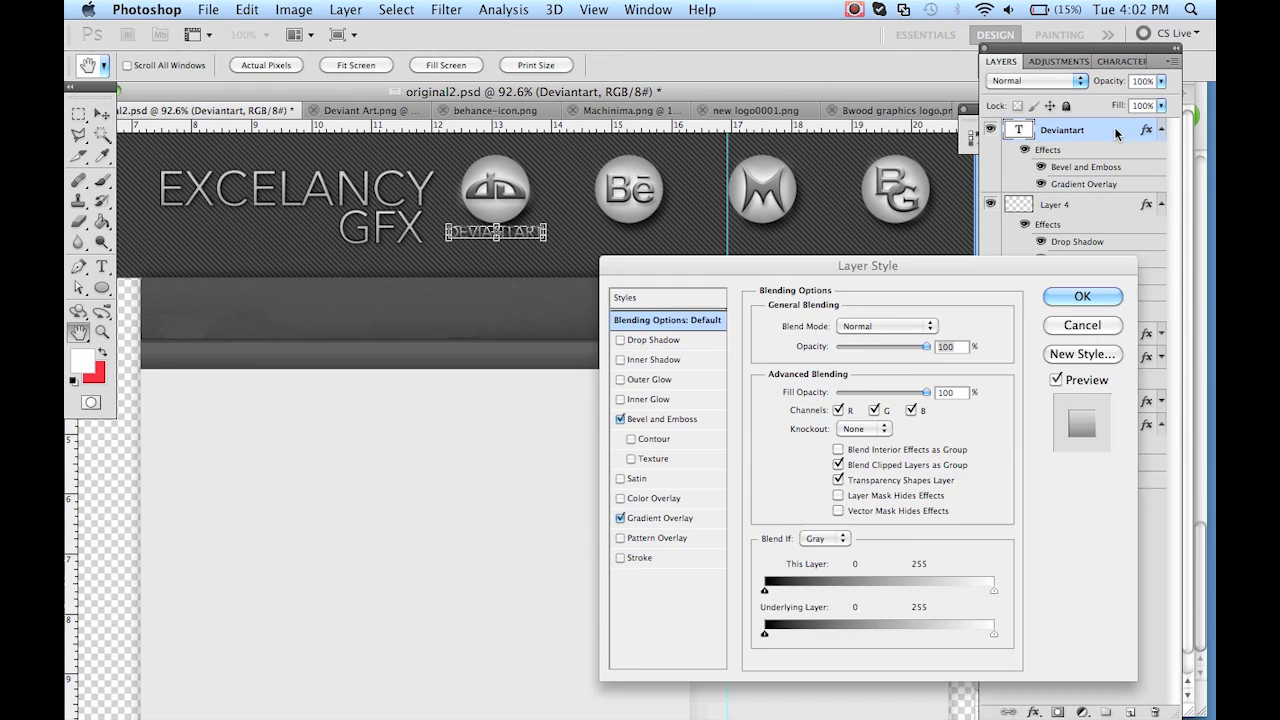
pyautogui.click(662, 381)
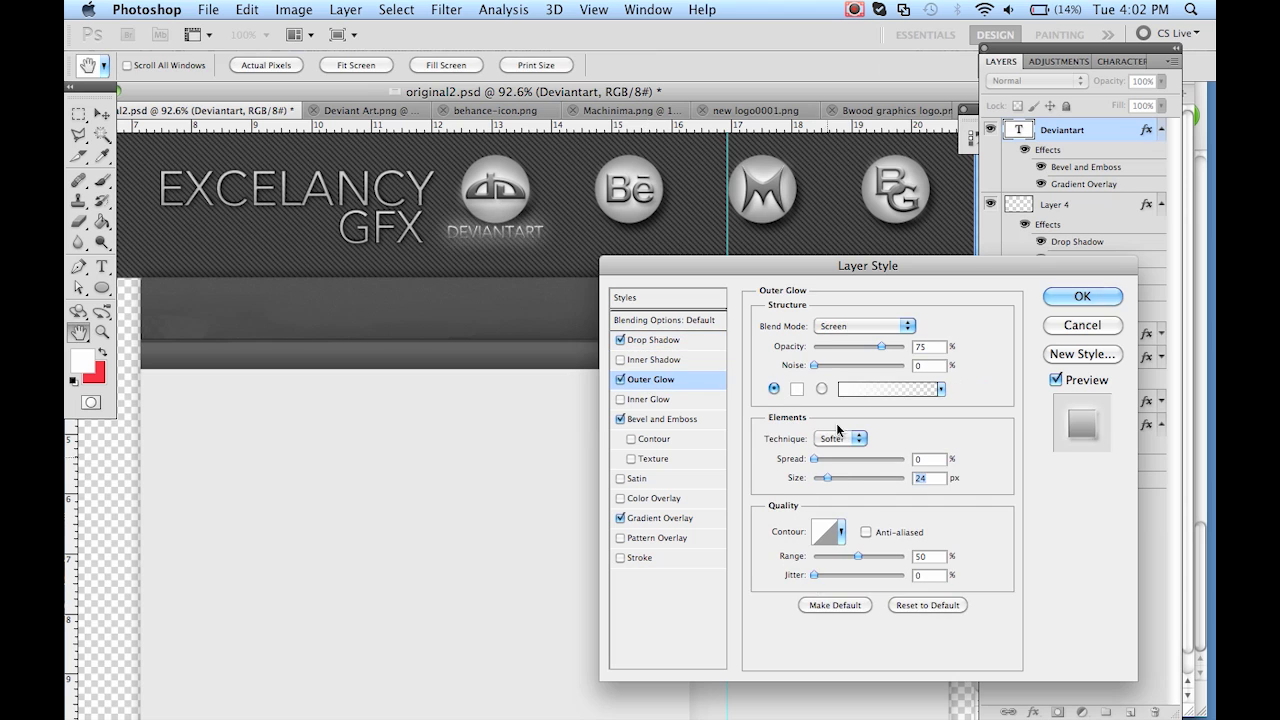
pyautogui.click(620, 379)
pyautogui.click(640, 557)
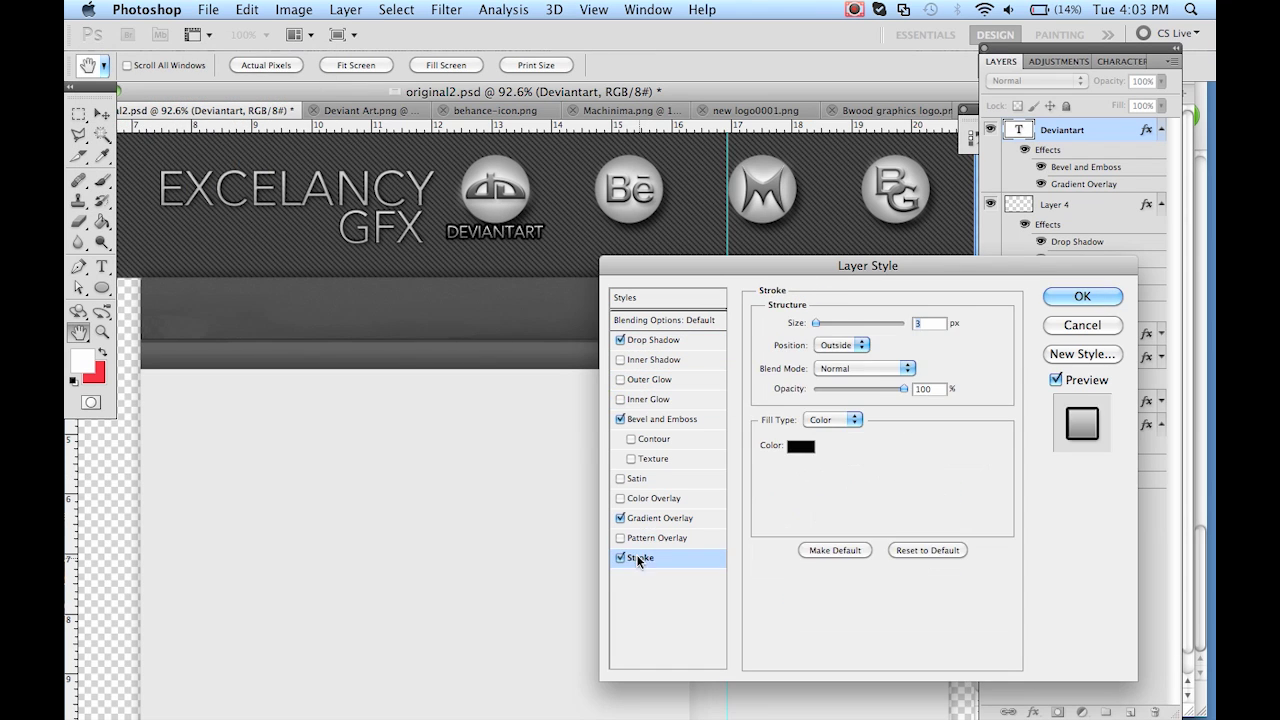
pyautogui.press('Return')
pyautogui.press('Return')
pyautogui.press('t')
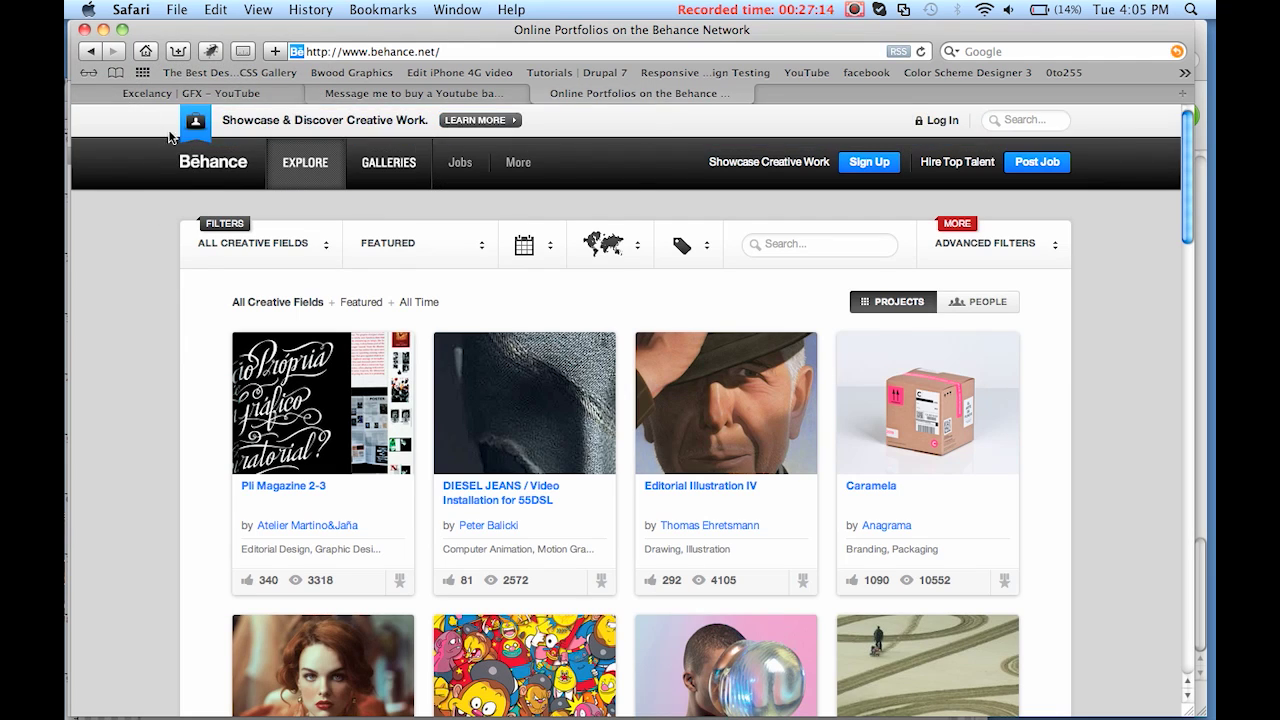
# Step: Switch from Safari back to the Excelancy GFX header document in Photoshop
pyautogui.press('super+Tab')
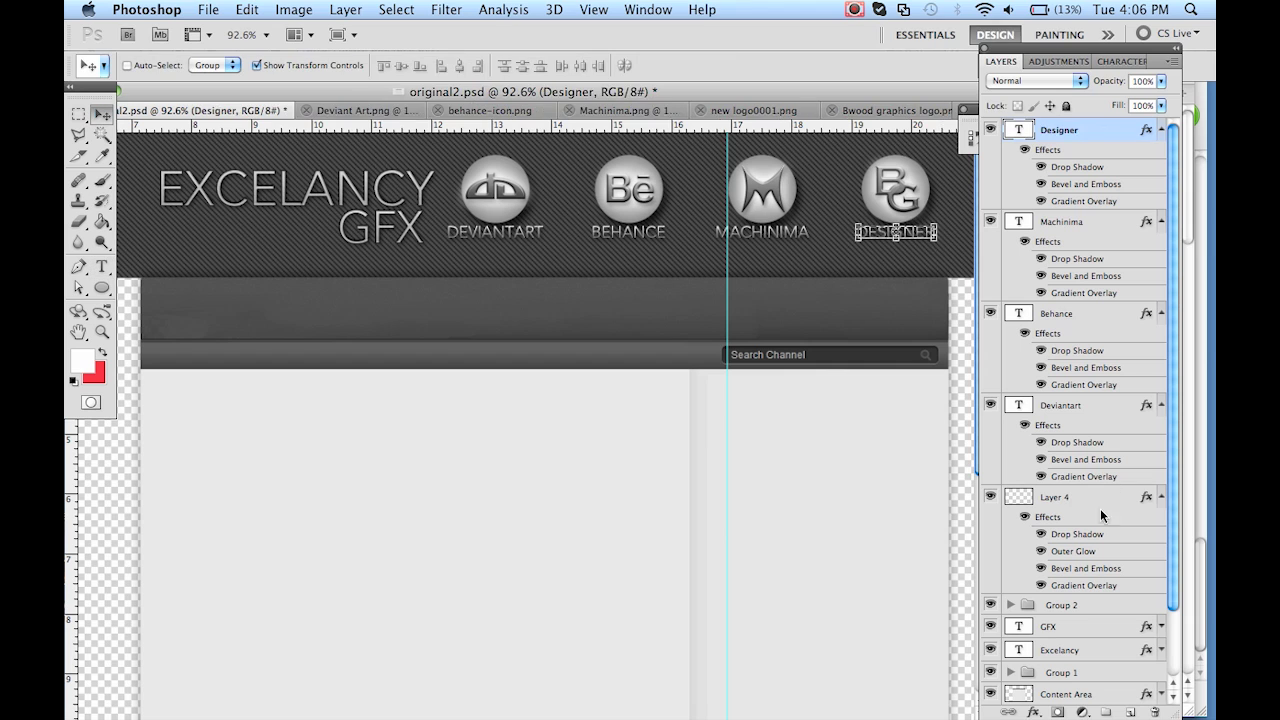
# Step: Group the icon layers as Group 3 and nudge the header content left
pyautogui.hotkey('ctrl', 'g')
pyautogui.click(1072, 204)
pyautogui.keyDown('shift'); pyautogui.click(1060, 171); pyautogui.keyUp('shift')
pyautogui.hotkey('shift', 'Left')
pyautogui.hotkey('shift', 'Left')
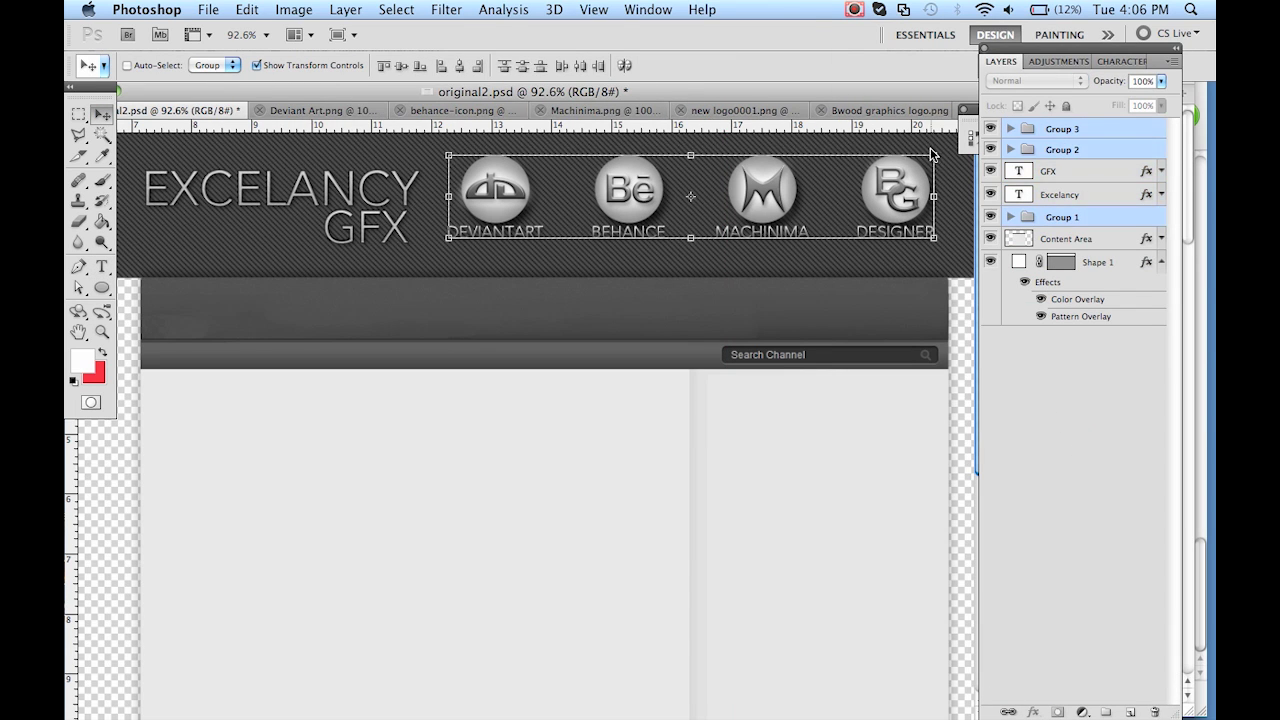
pyautogui.rightClick(1060, 152)
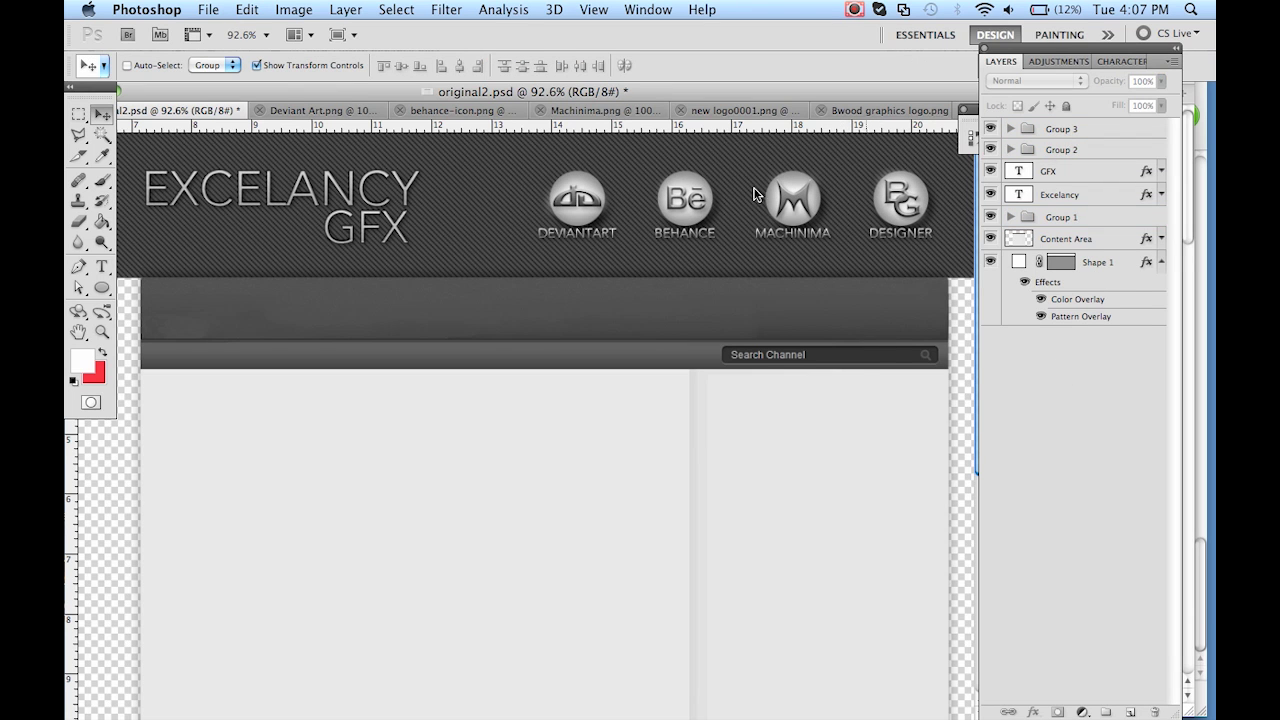
# Step: Duplicate the Shape 1 layer
pyautogui.rightClick(1065, 262)
pyautogui.click(1003, 319)
pyautogui.press('Return')
pyautogui.scroll(1, 709, 419)
pyautogui.scroll(-2, 709, 419)
# Step: Draw a closed slanted path over the header's right part
pyautogui.click(79, 272)
pyautogui.scroll(-2, 349, 257)
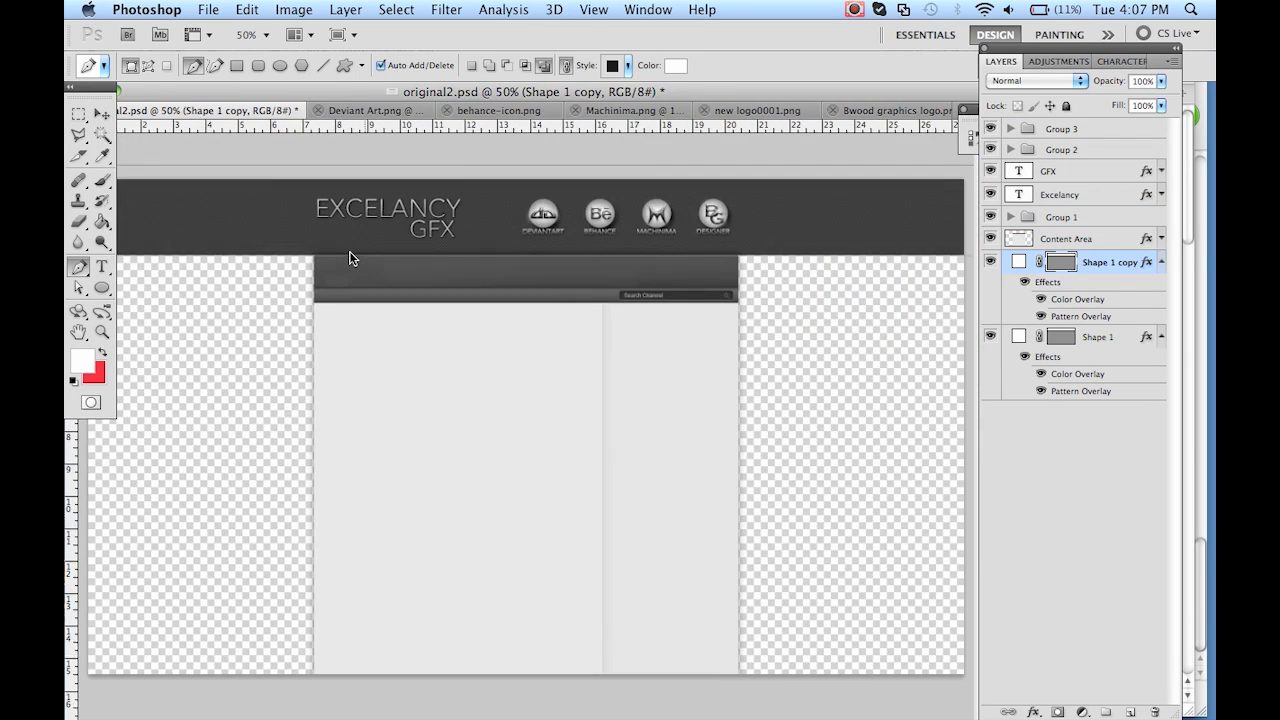
pyautogui.rightClick(513, 160)
pyautogui.click(560, 205)
# Step: Turn the path into a selection and cut the excess out of Shape 1 copy
pyautogui.press('Return')
pyautogui.press('Delete')
pyautogui.press('Return')
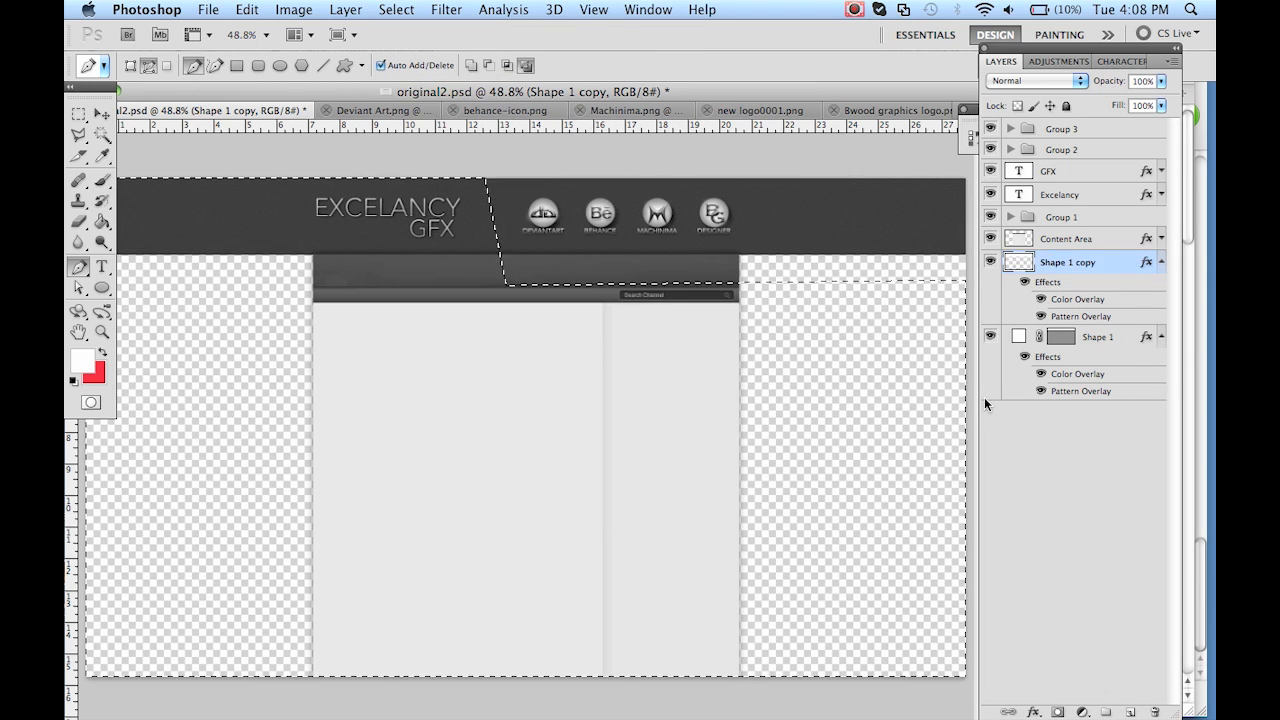
pyautogui.press('v')
# Step: Give Shape 1 copy a hard-edged, full-opacity Drop Shadow with adjusted spread, size and distance
pyautogui.doubleClick(991, 264)
pyautogui.click(806, 278)
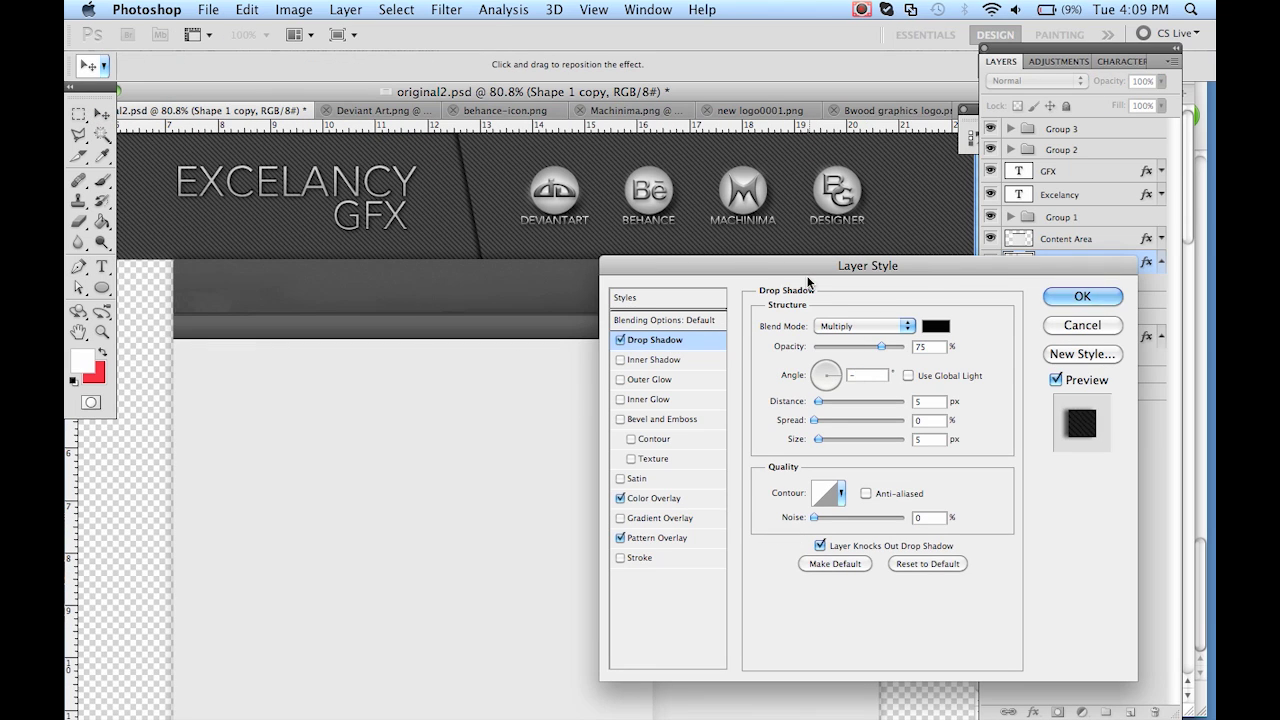
pyautogui.moveTo(826, 438); pyautogui.dragTo(813, 456)
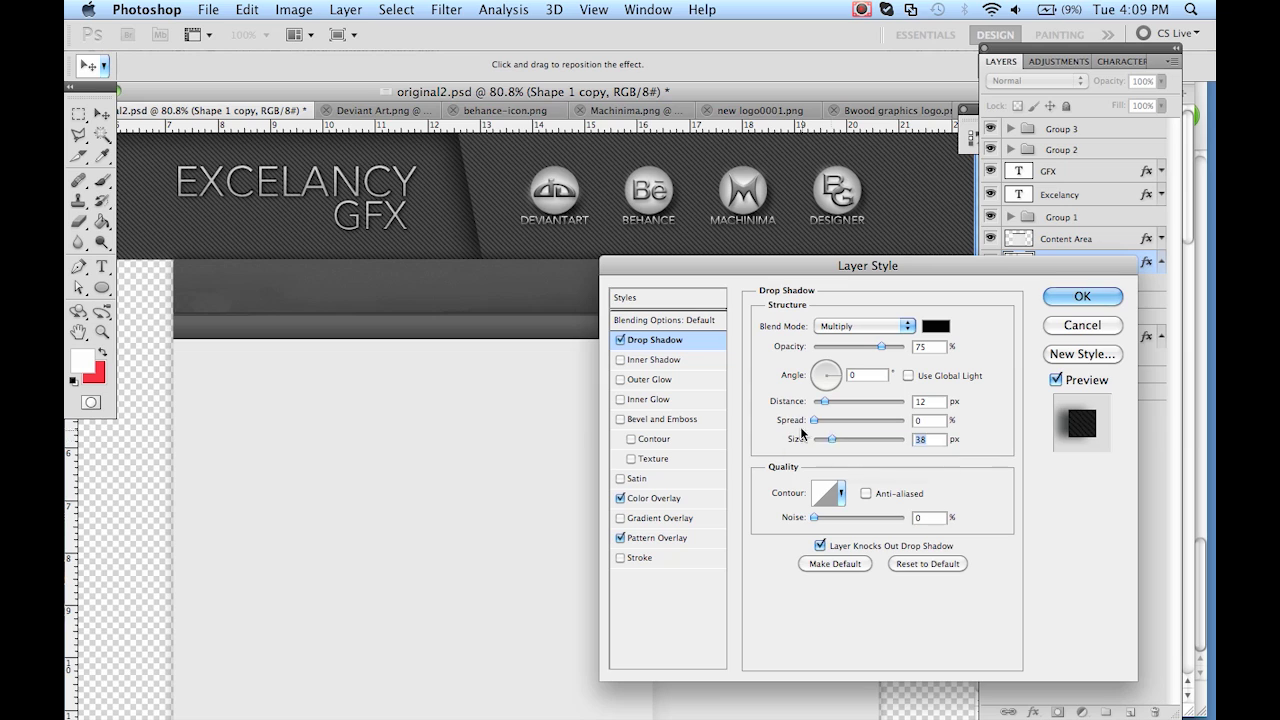
pyautogui.click(845, 420)
pyautogui.moveTo(837, 440); pyautogui.dragTo(831, 443)
pyautogui.moveTo(818, 421); pyautogui.dragTo(831, 421)
pyautogui.moveTo(881, 347); pyautogui.dragTo(861, 347)
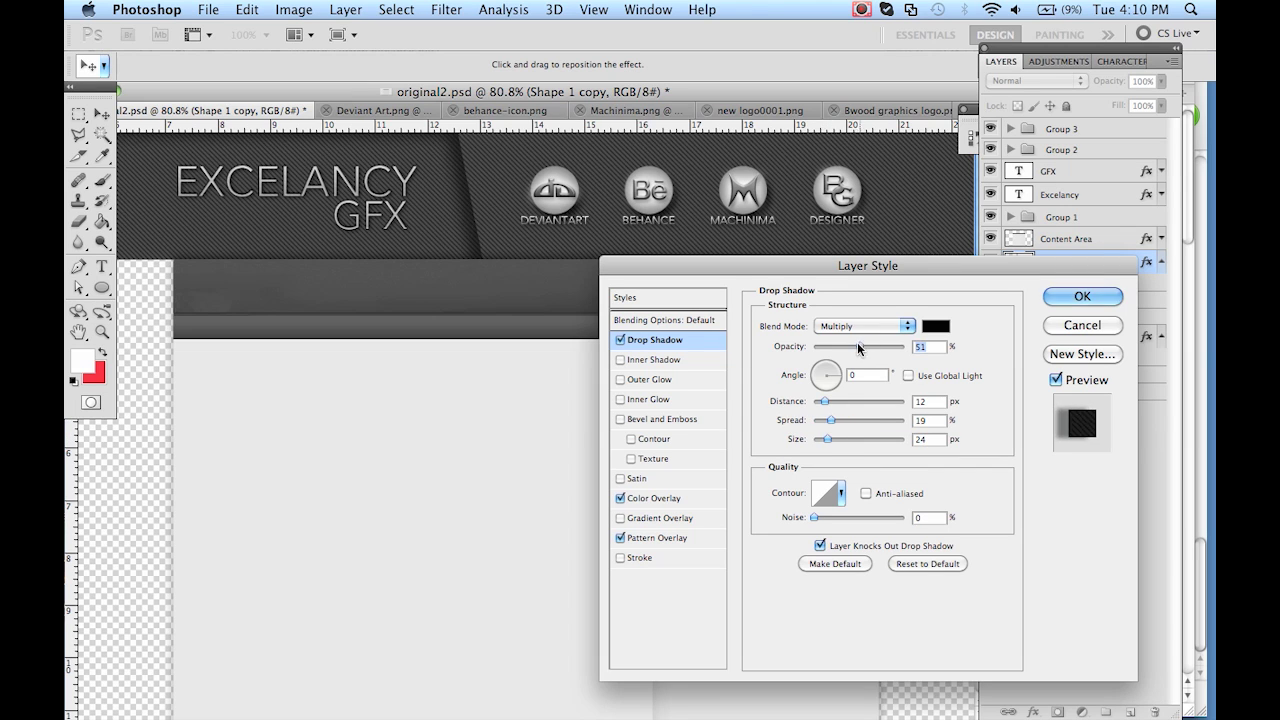
pyautogui.moveTo(828, 439); pyautogui.dragTo(814, 420)
pyautogui.moveTo(824, 401)
pyautogui.mouseDown()
pyautogui.moveTo(829, 439)
pyautogui.moveTo(814, 420)
pyautogui.moveTo(824, 401)
pyautogui.mouseUp()
pyautogui.moveTo(861, 347); pyautogui.dragTo(906, 347)
pyautogui.click(828, 440)
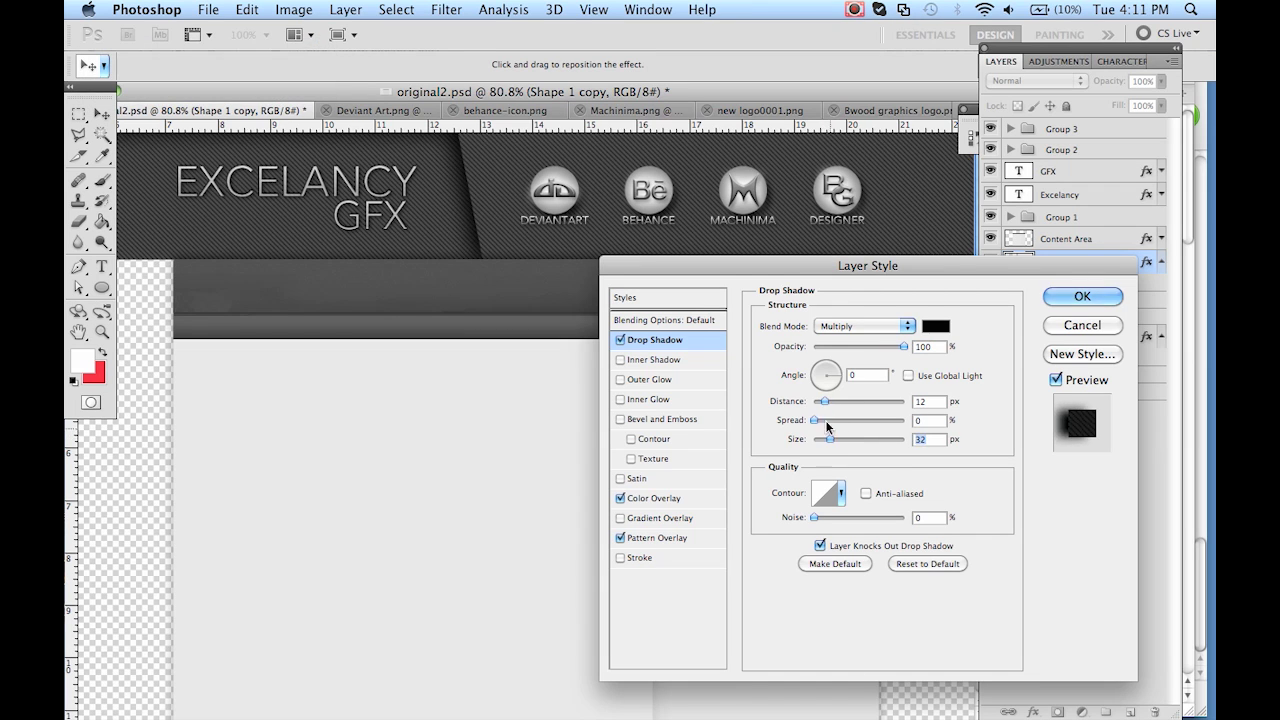
# Step: Darken the panel's Color Overlay slightly, apply the layer style and begin saving
pyautogui.click(624, 419)
pyautogui.click(621, 419)
pyautogui.click(660, 340)
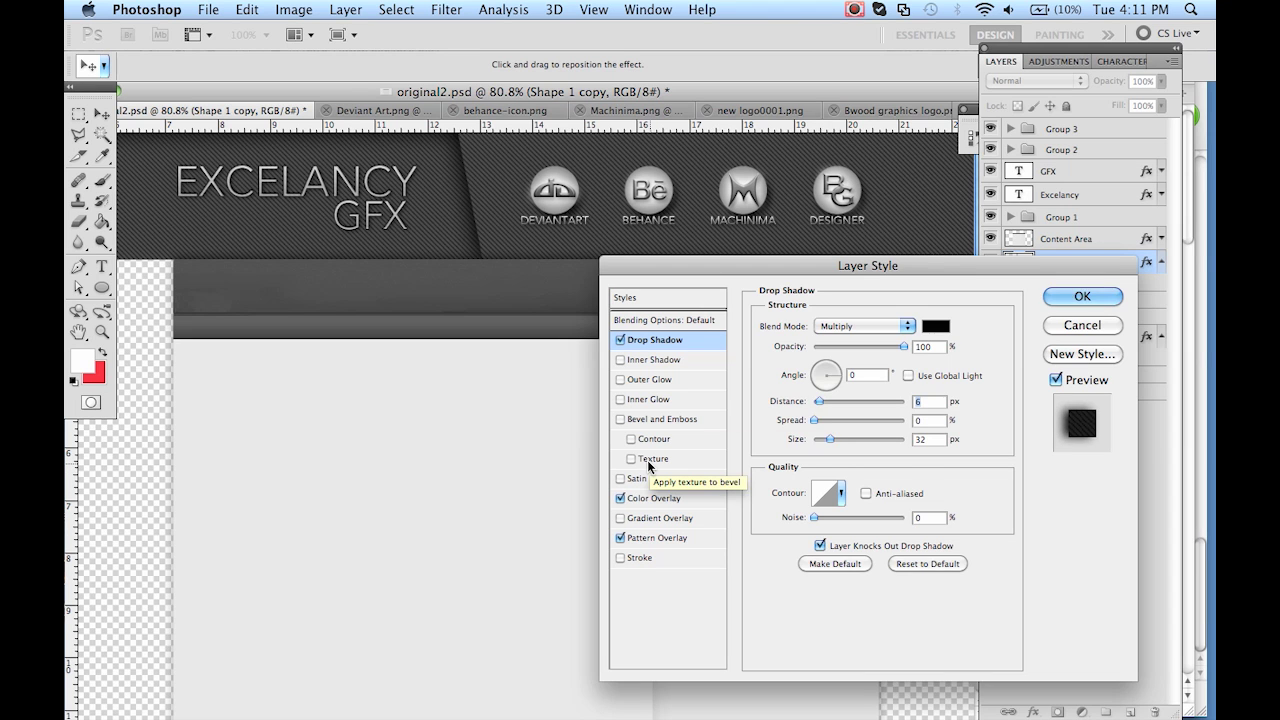
pyautogui.click(650, 518)
pyautogui.click(630, 557)
pyautogui.click(646, 498)
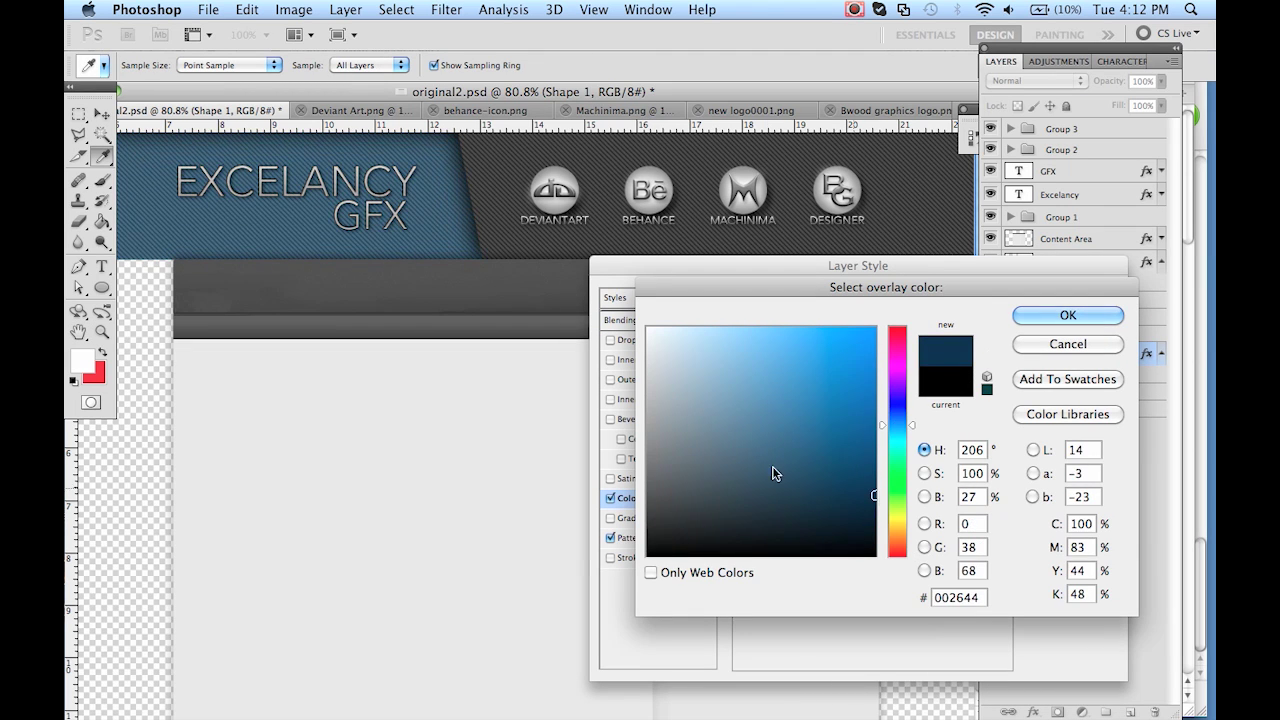
pyautogui.moveTo(876, 497); pyautogui.dragTo(879, 511)
pyautogui.click(1066, 313)
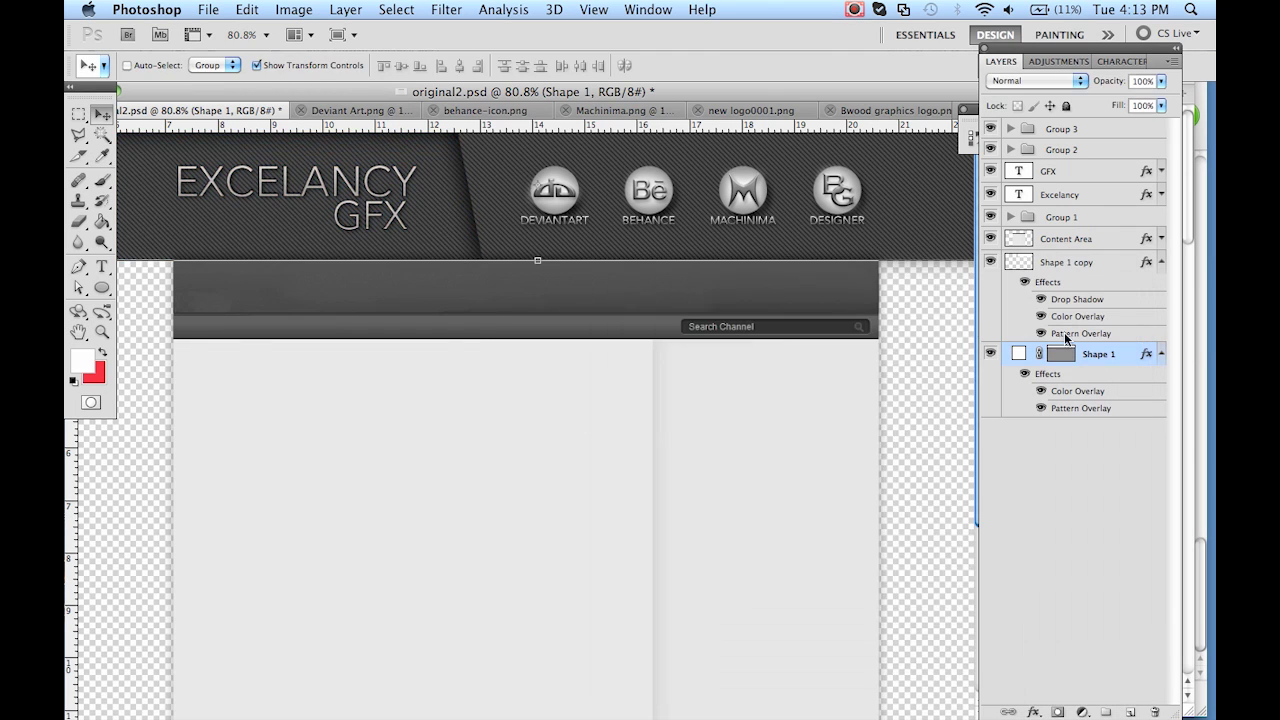
pyautogui.click(208, 9)
pyautogui.click(232, 274)
# Step: Save the document as excelence.psd and nudge the icon groups slightly left
pyautogui.press('Return')
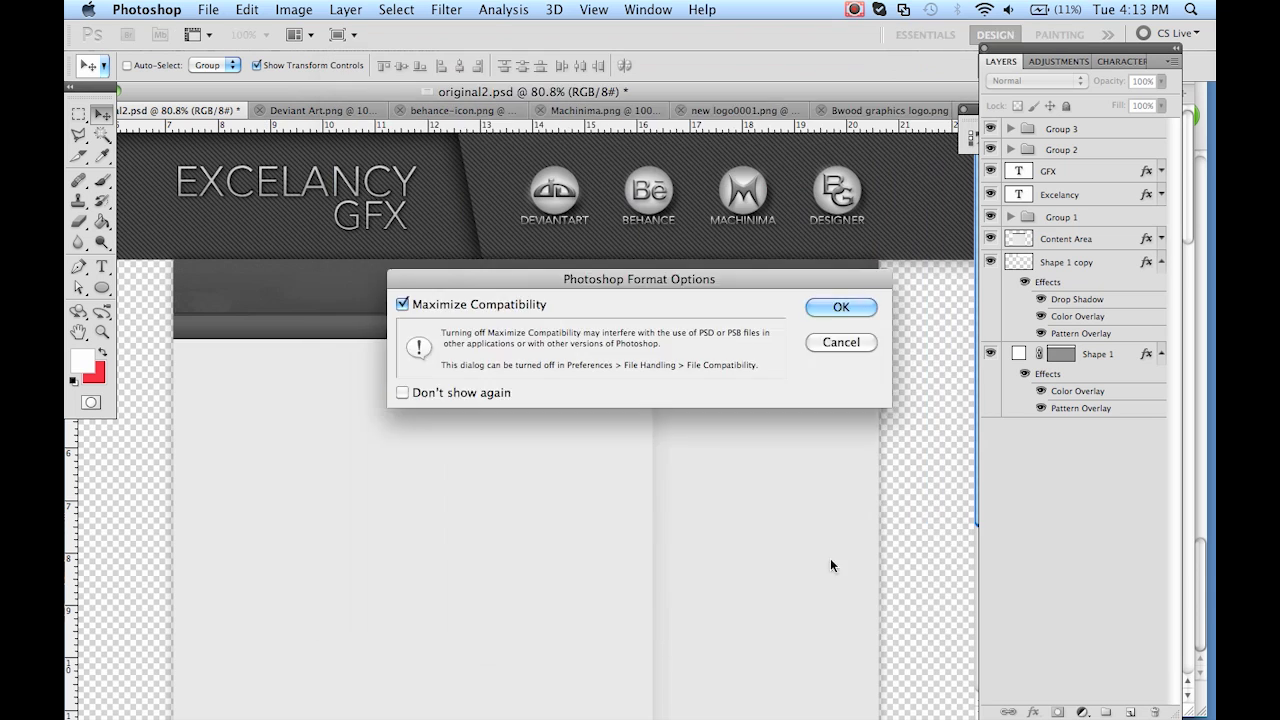
pyautogui.press('Return')
pyautogui.keyDown('super'); pyautogui.click(1081, 218); pyautogui.keyUp('super')
pyautogui.hotkey('shift', 'Left')
pyautogui.click(1133, 456)
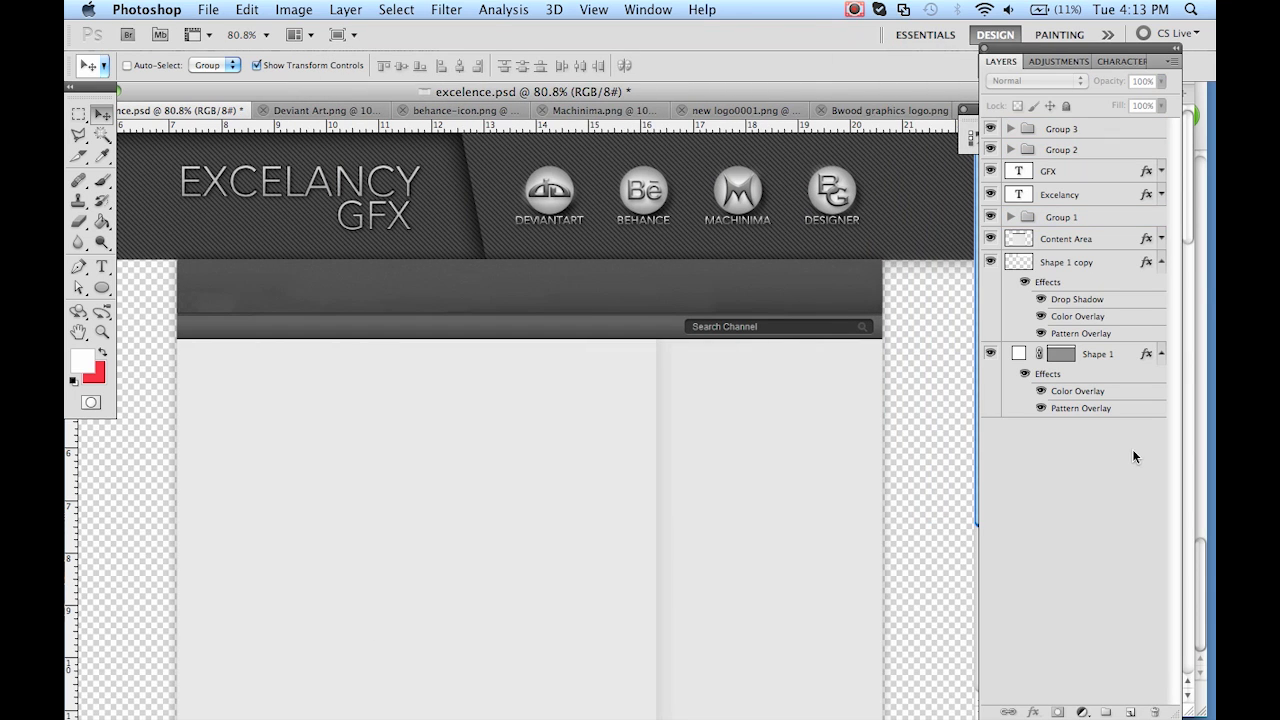
# Step: Draw a thin rectangle across the header as the new Shape 3 layer
pyautogui.hscroll(2, 520, 180)
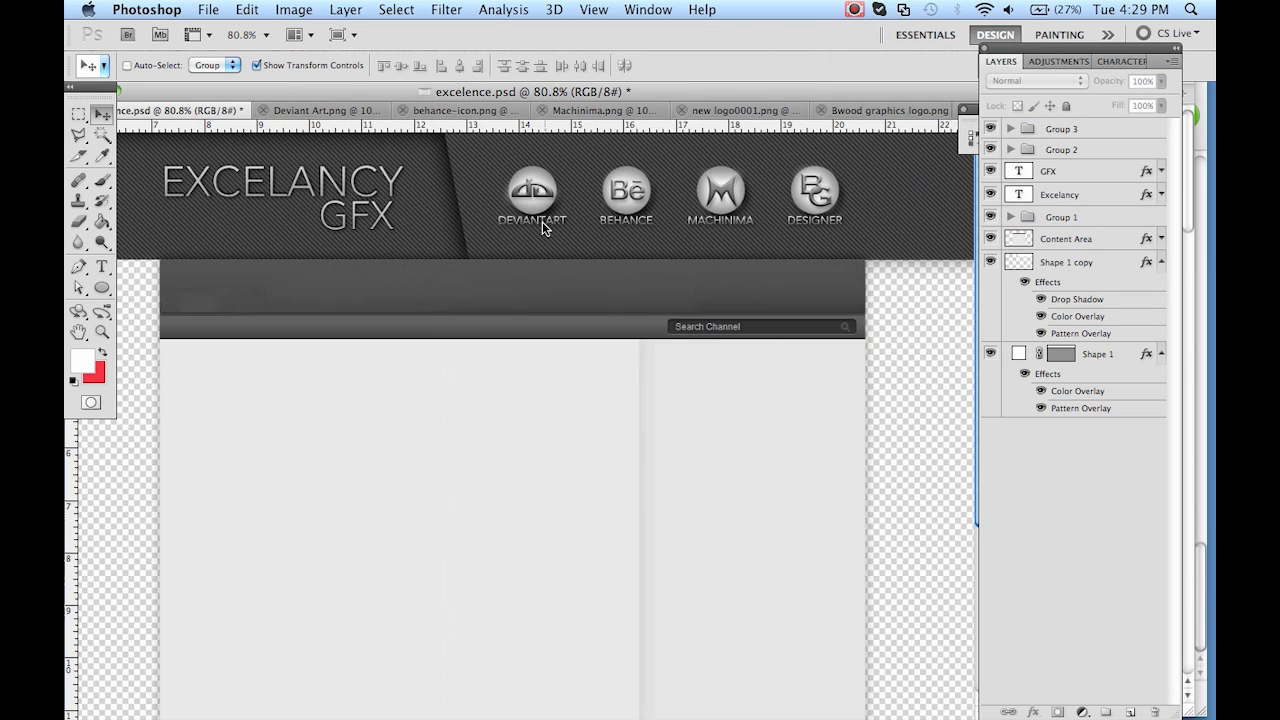
pyautogui.scroll(-4, 543, 228)
pyautogui.moveTo(101, 287); pyautogui.dragTo(918, 290)
pyautogui.press('v')
pyautogui.scroll(5, 171, 216)
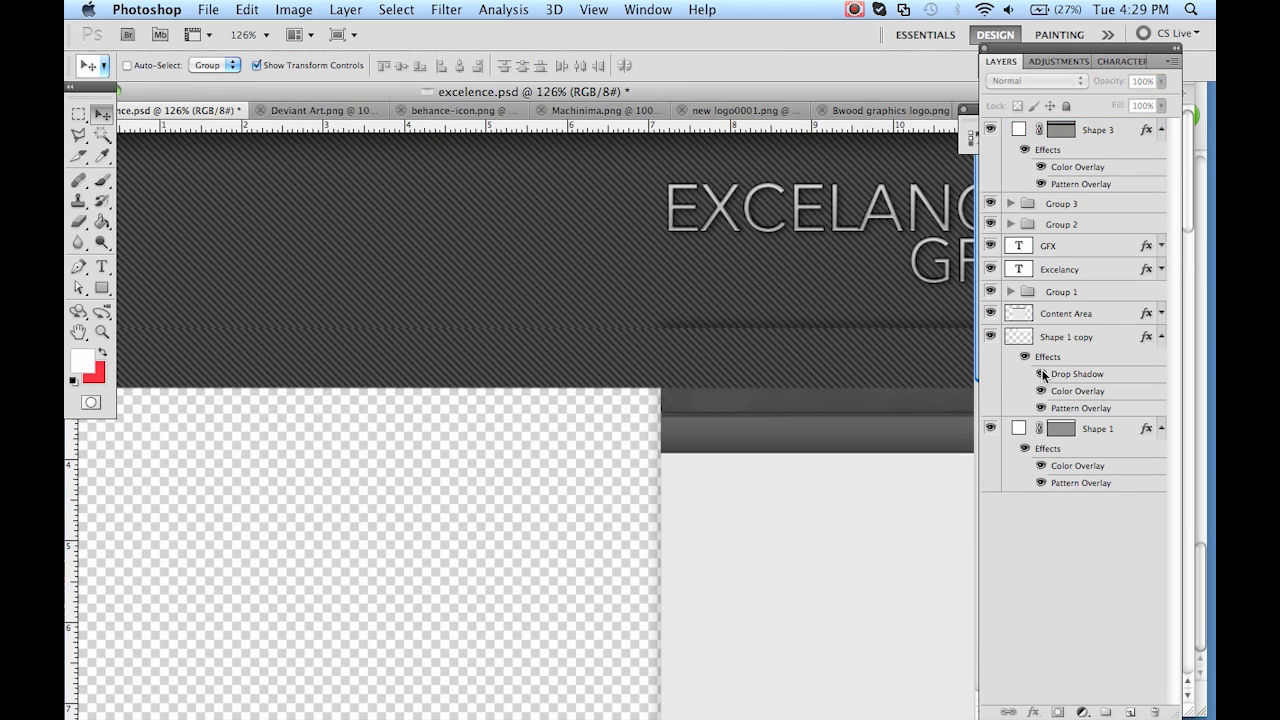
pyautogui.click(1095, 614)
# Step: Move Shape 3 below Content Area and add a Gradient Overlay with a grey stop at 70%
pyautogui.moveTo(1097, 130); pyautogui.dragTo(1095, 325)
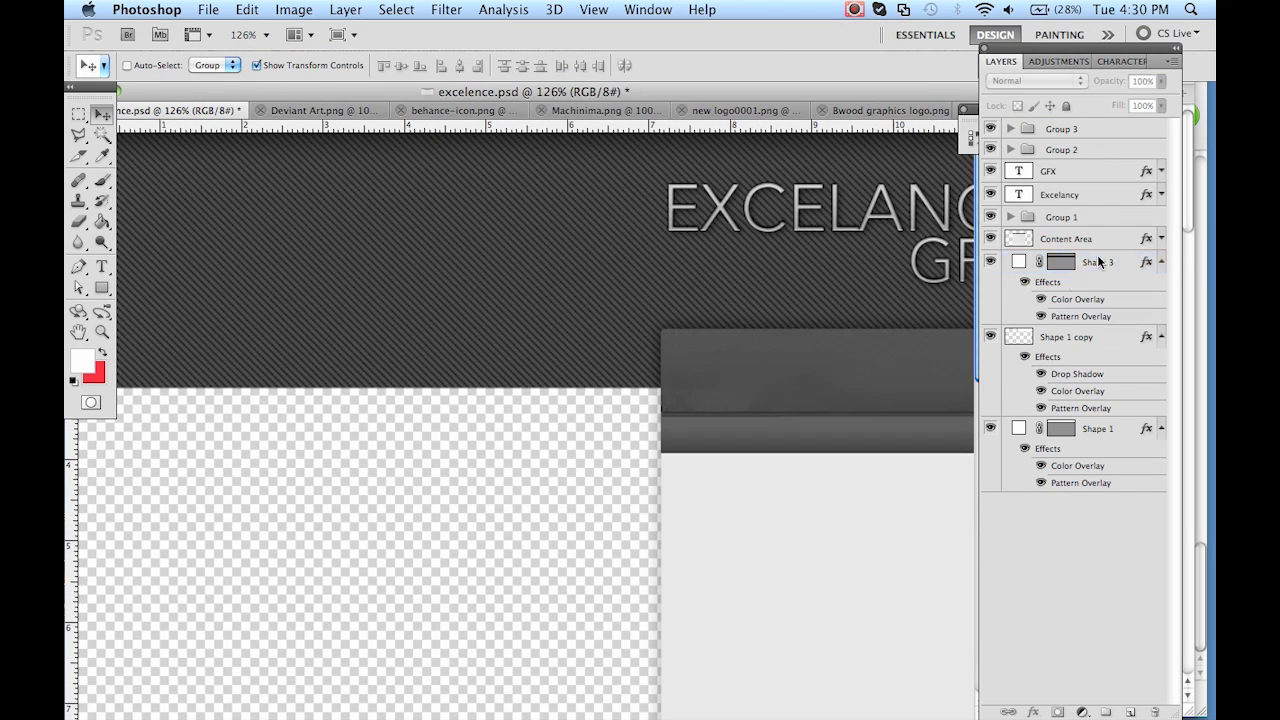
pyautogui.doubleClick(1110, 261)
pyautogui.click(612, 518)
pyautogui.click(861, 365)
pyautogui.doubleClick(842, 592)
pyautogui.click(1066, 314)
pyautogui.moveTo(842, 592); pyautogui.dragTo(946, 592)
pyautogui.click(996, 318)
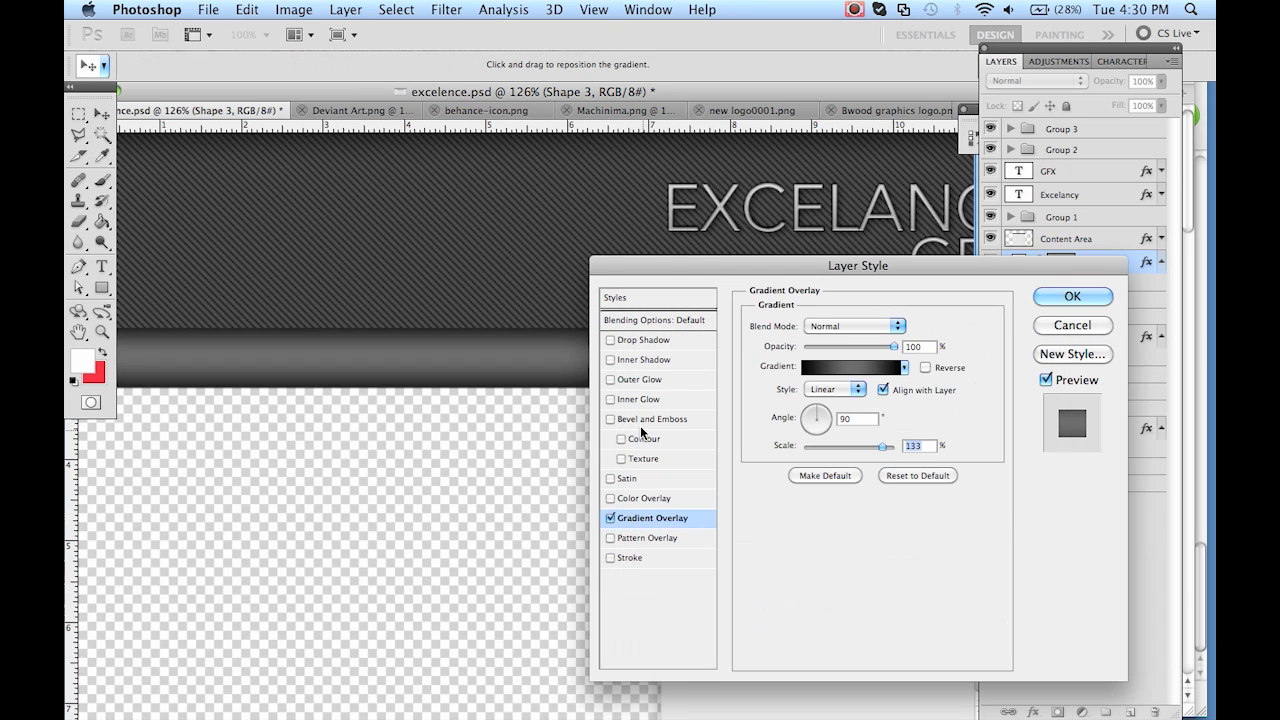
# Step: Add a Drop Shadow with spread 14 to Shape 3 and apply a fine stripe pattern to Shape 4
pyautogui.click(640, 379)
pyautogui.click(645, 340)
pyautogui.moveTo(805, 420); pyautogui.dragTo(817, 420)
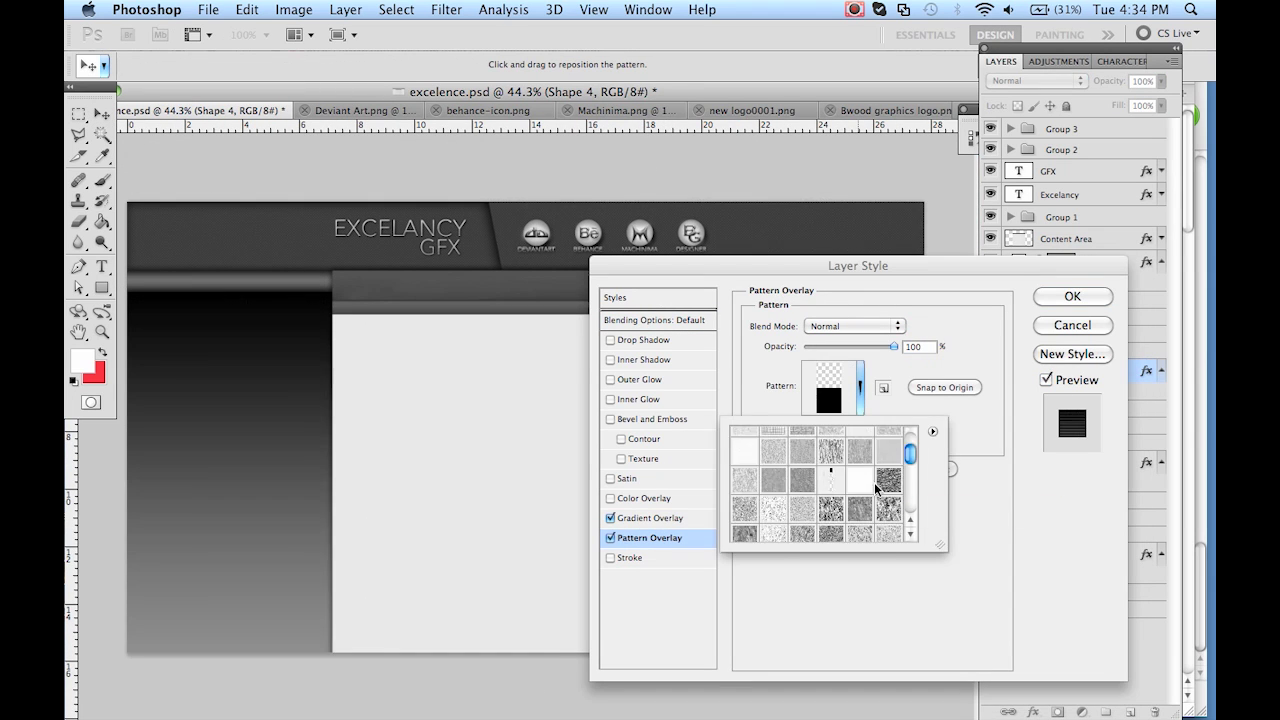
pyautogui.doubleClick(875, 489)
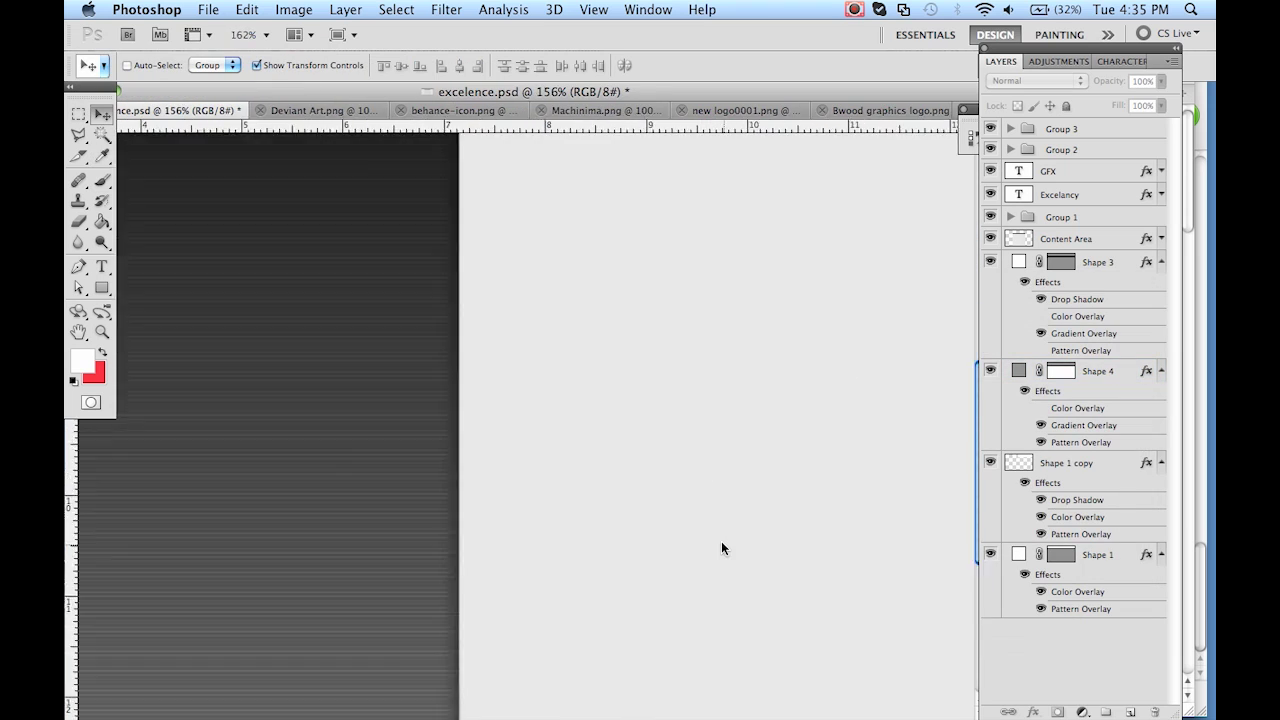
pyautogui.click(1060, 194)
pyautogui.keyDown('shift'); pyautogui.click(1048, 171); pyautogui.keyUp('shift')
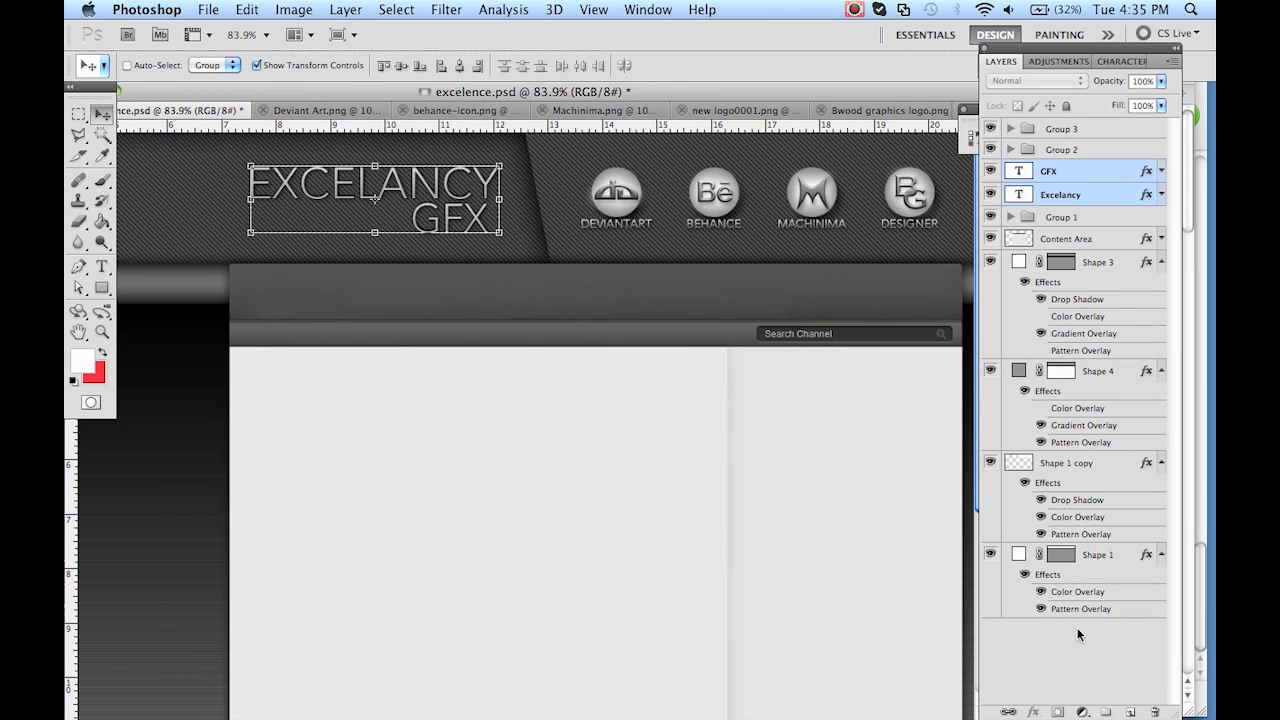
pyautogui.click(1078, 634)
pyautogui.scroll(-2, 732, 417)
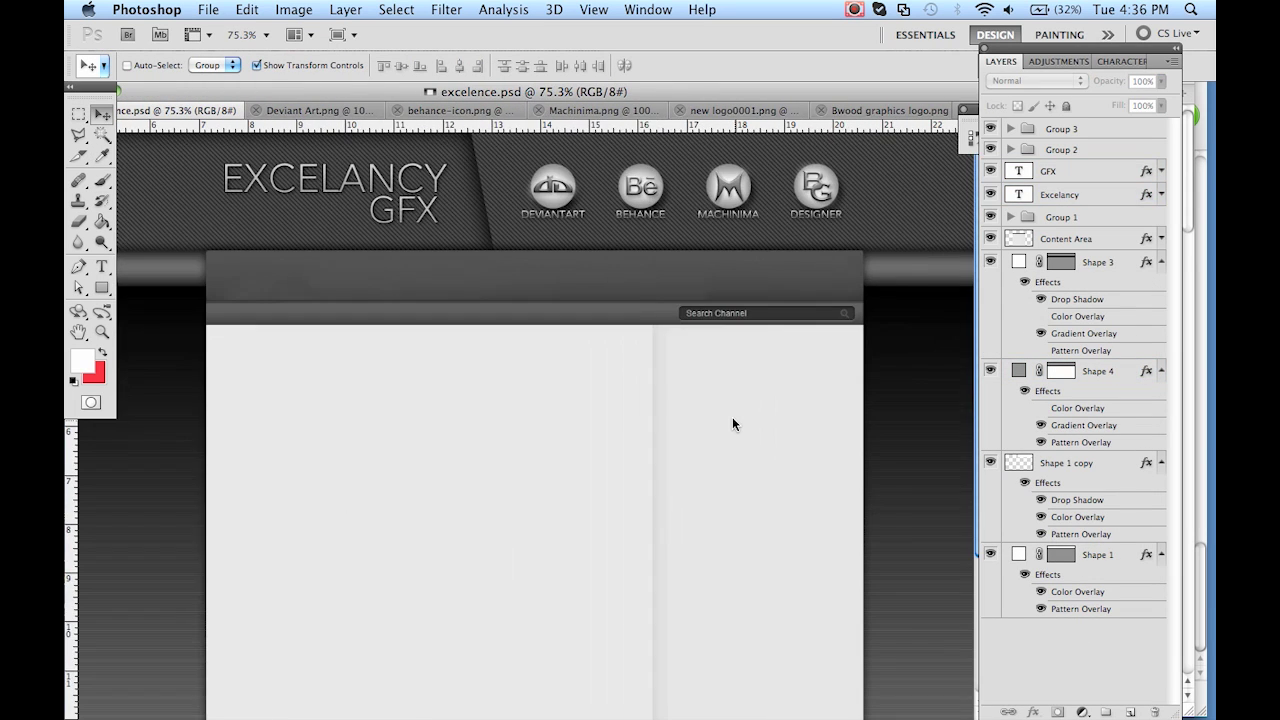